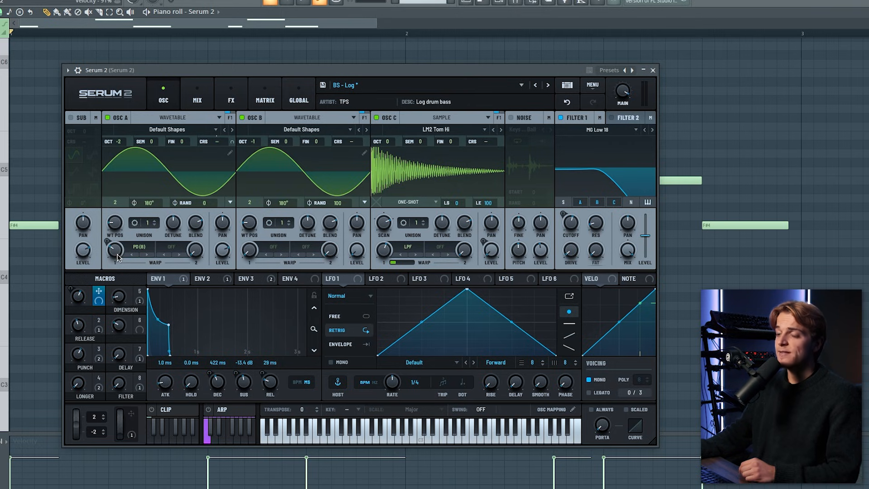
# Step: Compare the log drum bass with oscillator C's LM2 Tom Hi sample switched off and back on
pyautogui.moveTo(117, 258)
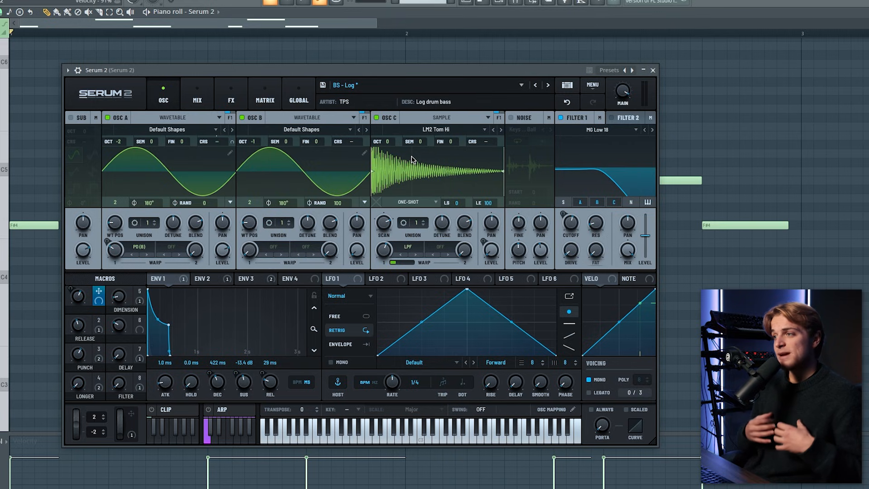
pyautogui.click(377, 118)
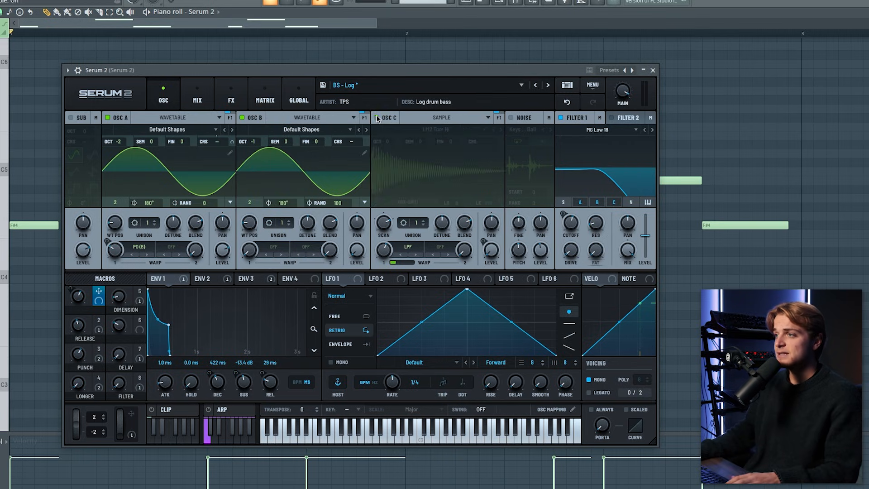
pyautogui.click(377, 118)
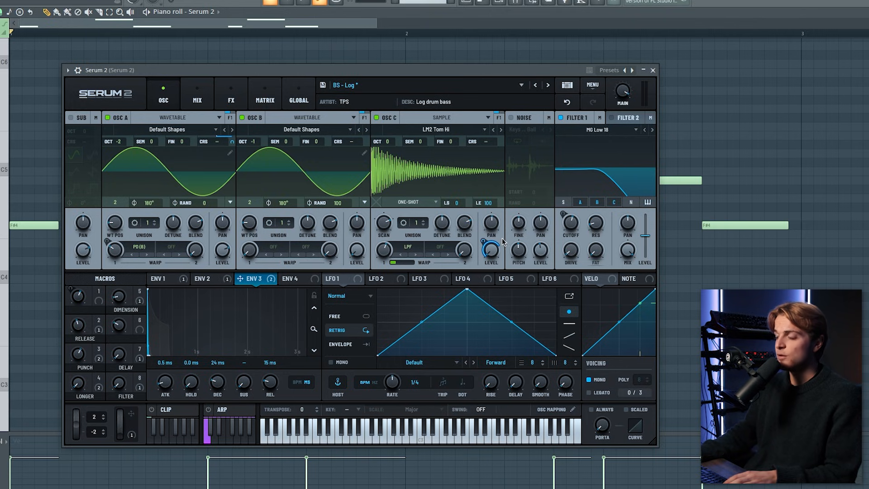
pyautogui.moveTo(496, 251)
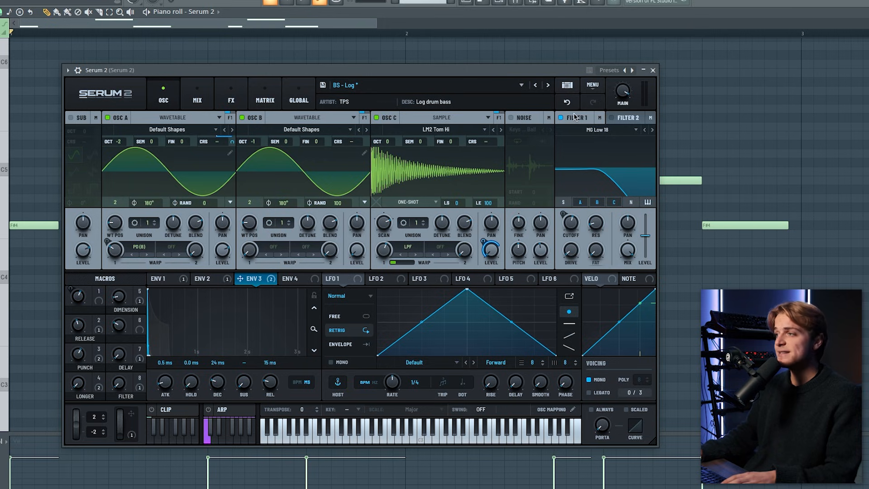
# Step: Play the bass with Filter 1 bypassed and re-enabled to compare the sound
pyautogui.moveTo(575, 221)
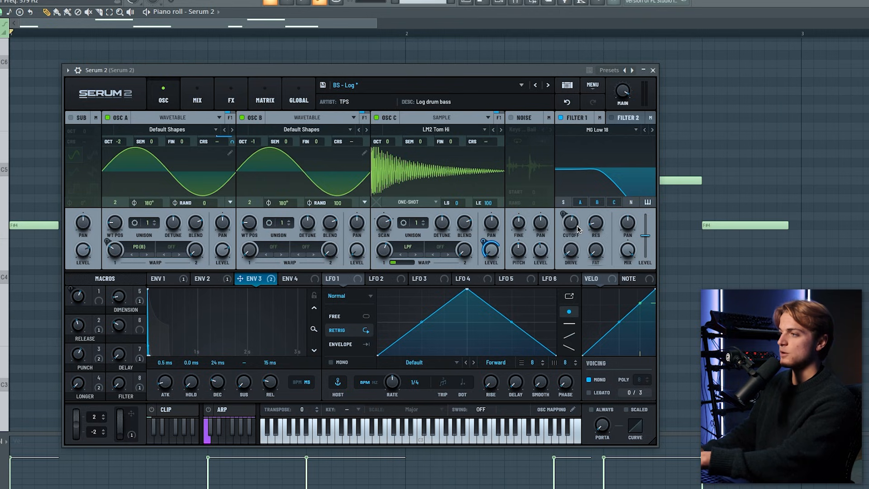
pyautogui.click(561, 118)
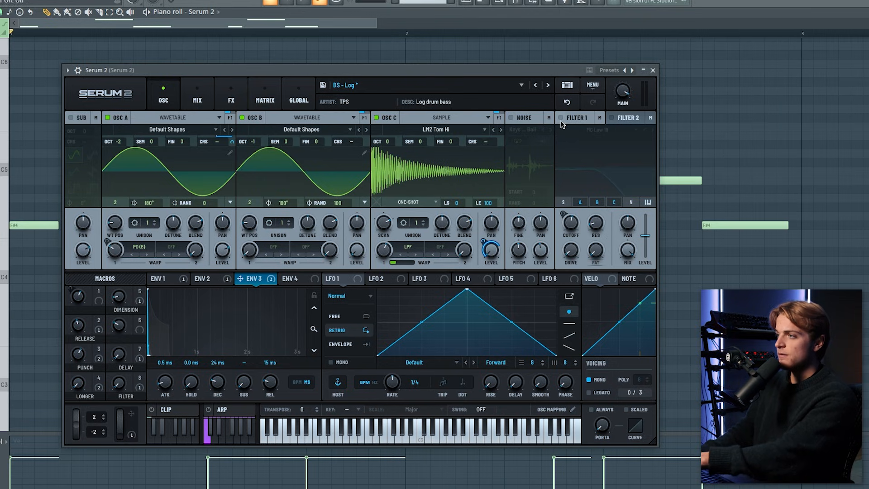
pyautogui.click(561, 119)
pyautogui.click(560, 121)
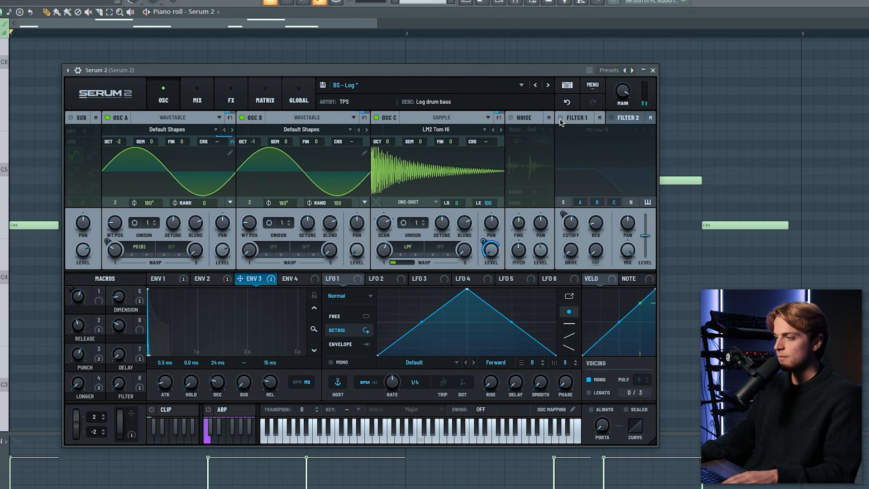
pyautogui.click(561, 119)
pyautogui.press('space')
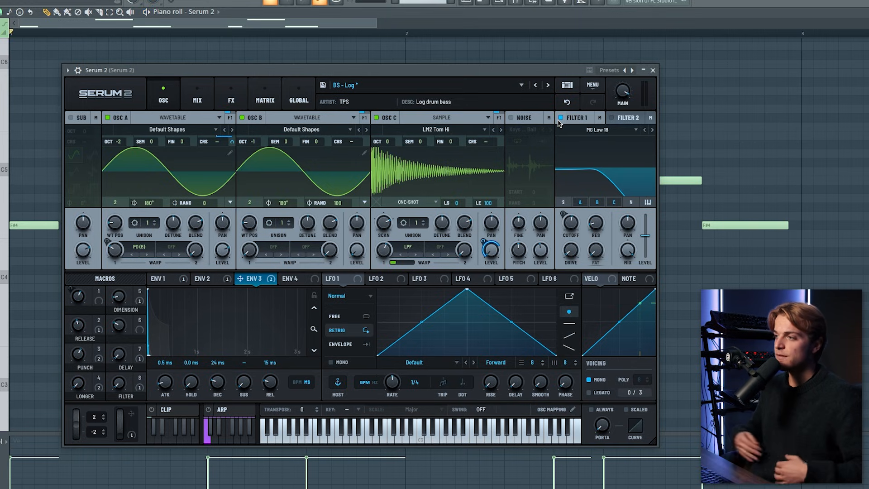
# Step: Examine the bass patch's effects chain, including the Dimension mix modulation, delay and equalizers
pyautogui.click(232, 100)
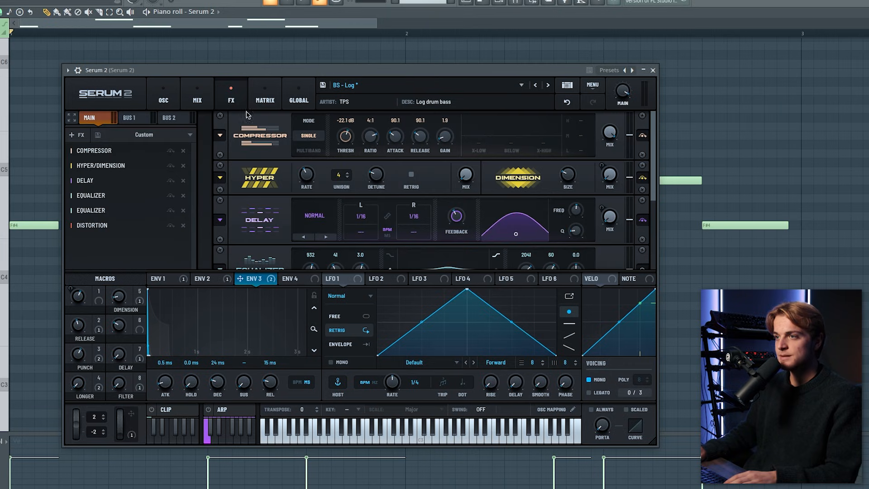
pyautogui.moveTo(141, 305); pyautogui.dragTo(140, 302)
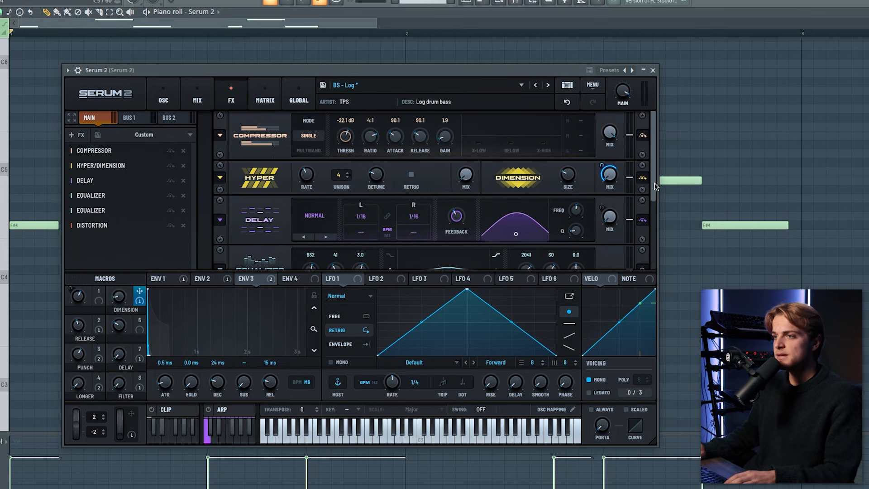
pyautogui.scroll(-2, 588, 157)
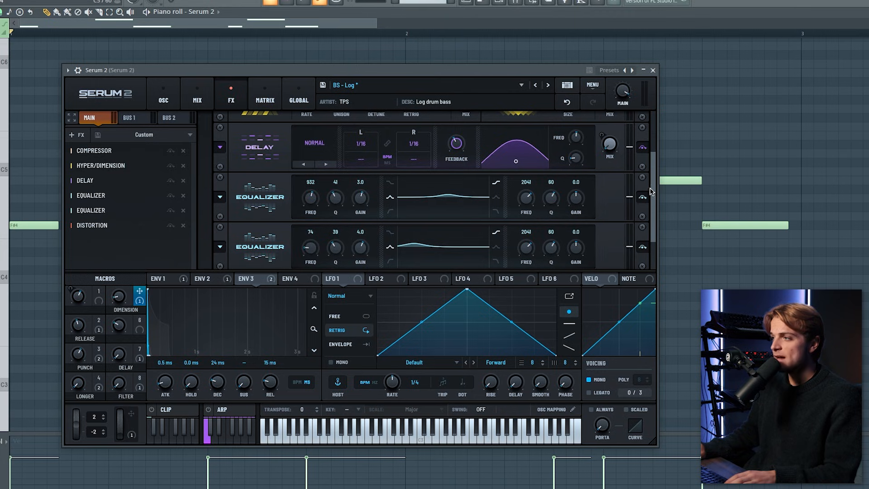
pyautogui.scroll(-1, 651, 192)
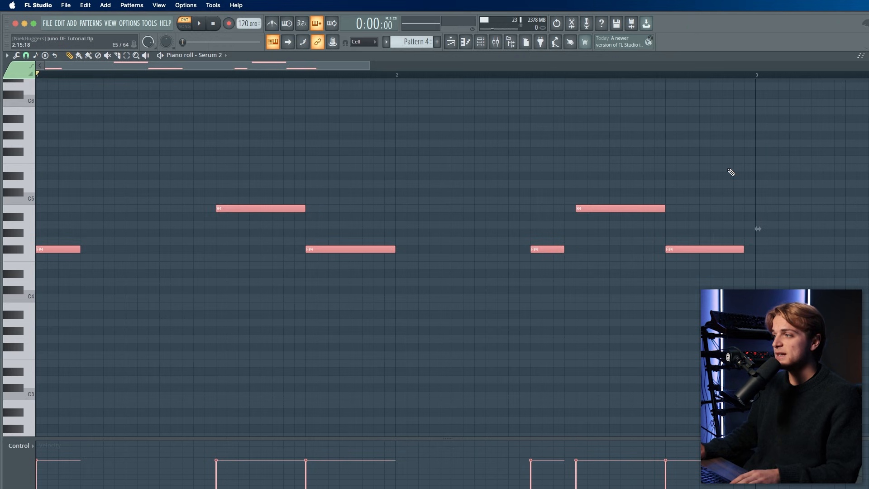
# Step: Turn on the metronome and play the Pattern 4 bass notes
pyautogui.moveTo(818, 113); pyautogui.dragTo(109, 276)
pyautogui.keyDown('super'); pyautogui.click(123, 292); pyautogui.keyUp('super')
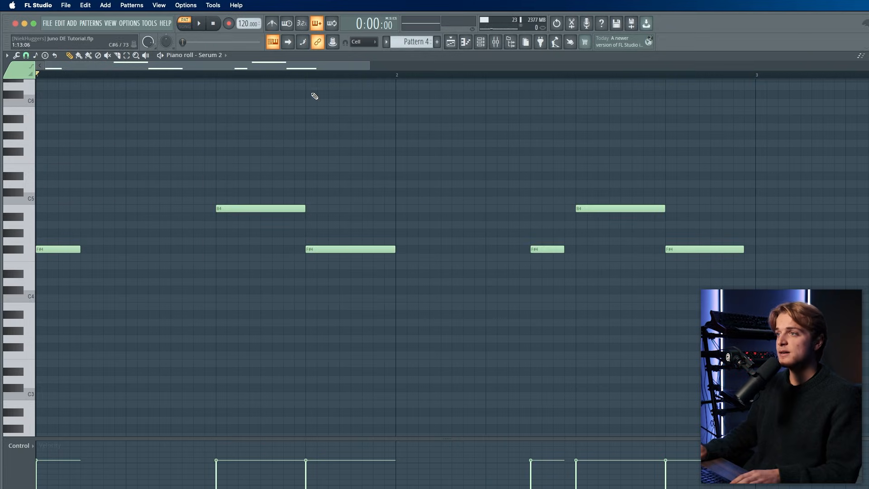
pyautogui.click(275, 27)
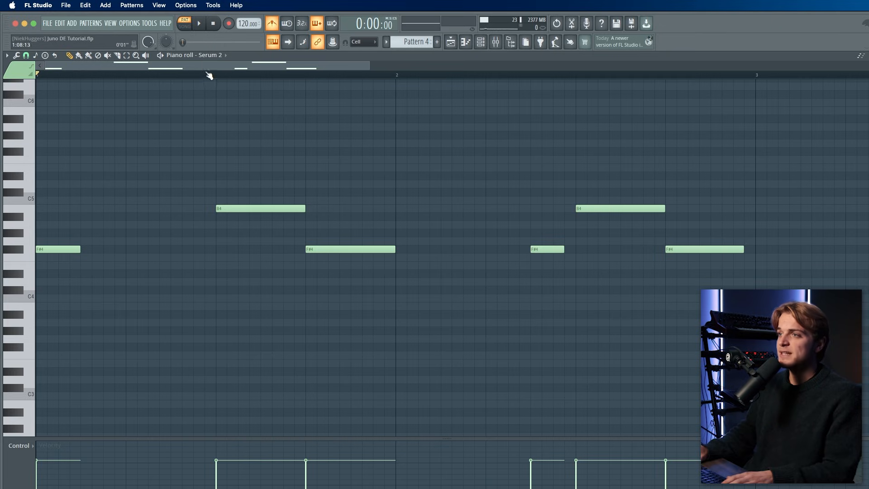
pyautogui.press('space')
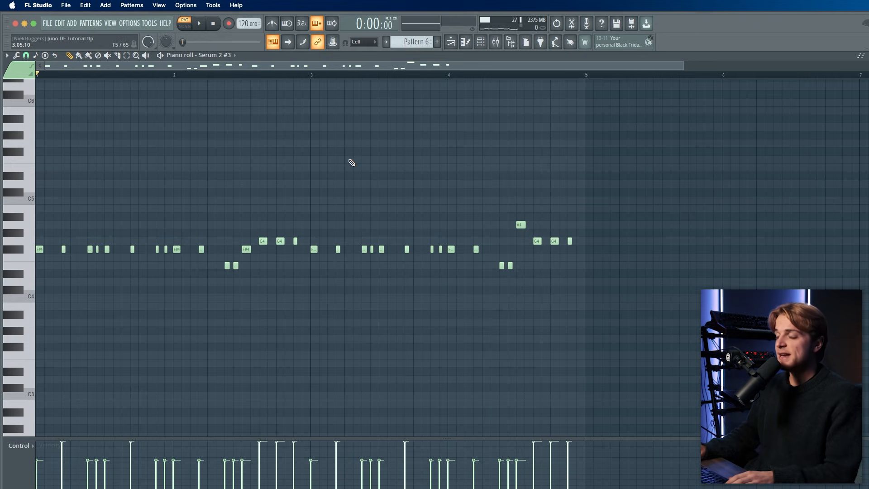
# Step: Show the Pattern 4 bass notes as ghost notes behind the lead melody for comparison
pyautogui.scroll(-3, 352, 163)
pyautogui.scroll(5, 353, 166)
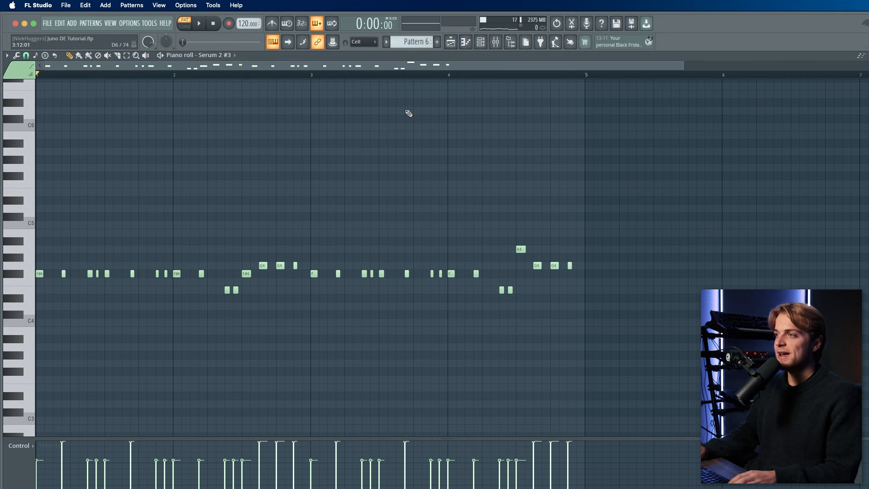
pyautogui.scroll(-2, 407, 127)
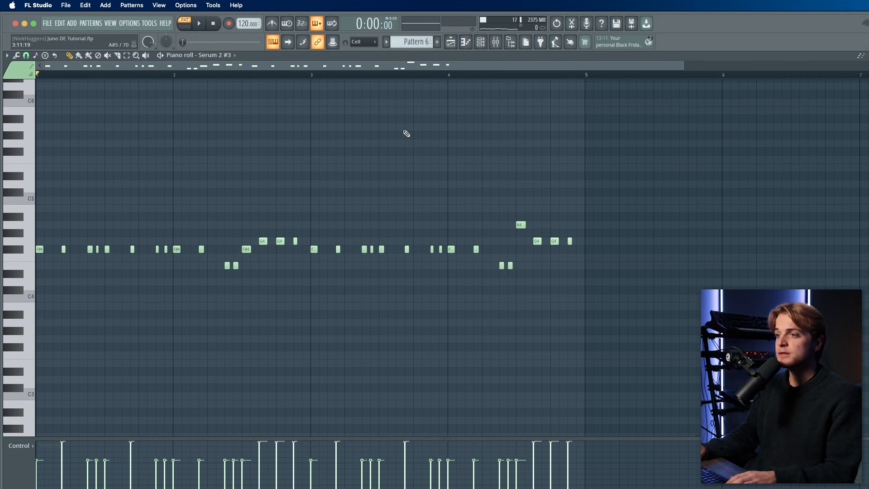
pyautogui.moveTo(554, 246); pyautogui.dragTo(70, 255)
pyautogui.rightClick(59, 271)
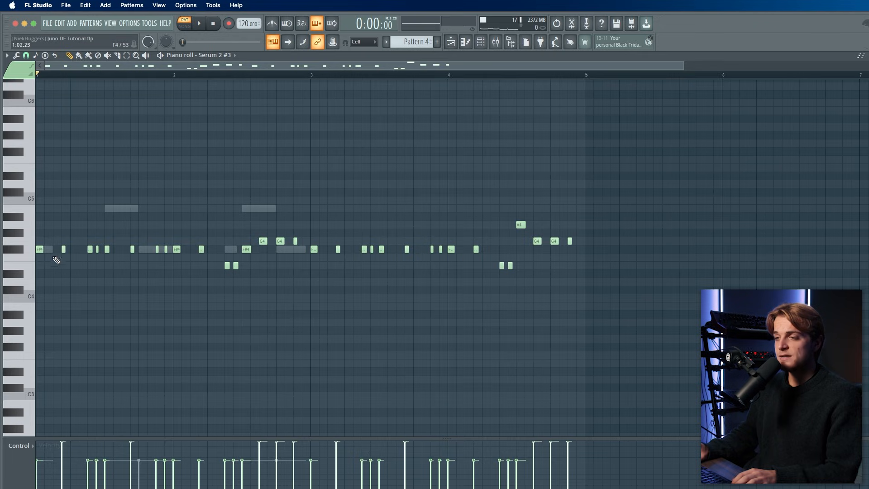
# Step: Highlight the lead melody's G4 notes to examine them, and play the pattern
pyautogui.moveTo(596, 238); pyautogui.dragTo(158, 245)
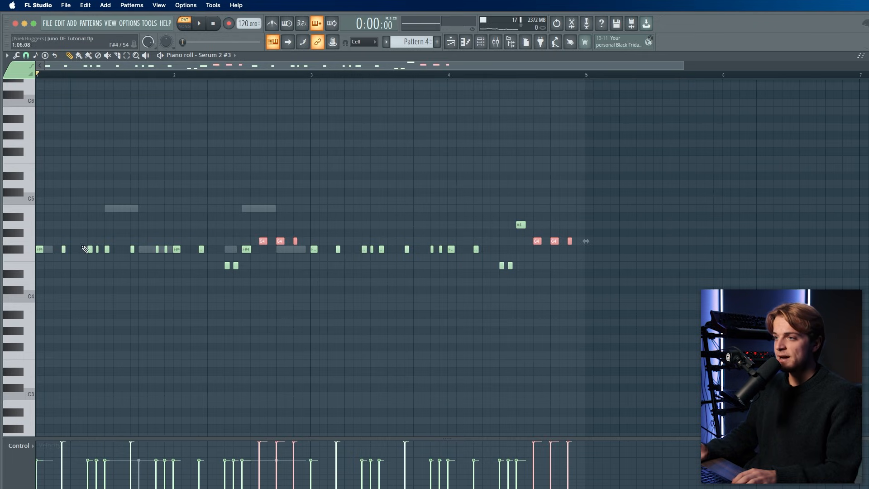
pyautogui.rightClick(162, 268)
pyautogui.moveTo(245, 239); pyautogui.dragTo(318, 242)
pyautogui.rightClick(264, 99)
pyautogui.press('space')
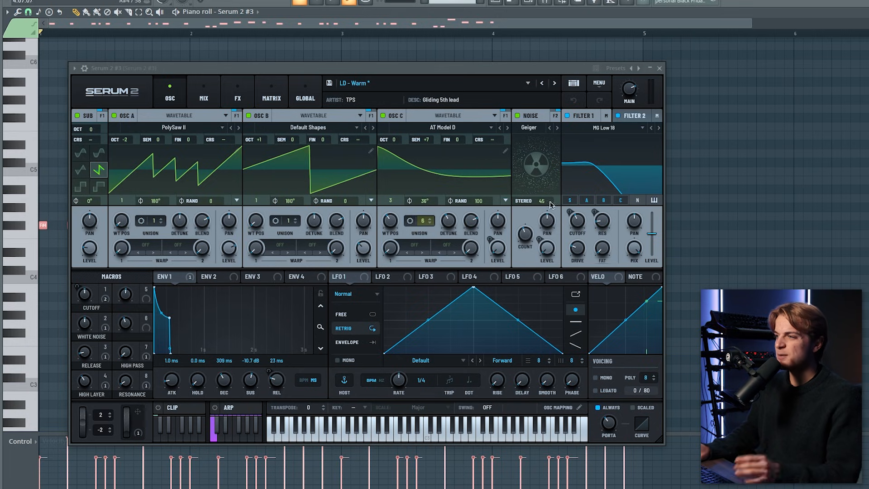
# Step: Raise the noise oscillator's level to 100% while listening to the lead
pyautogui.moveTo(551, 245); pyautogui.dragTo(560, 168)
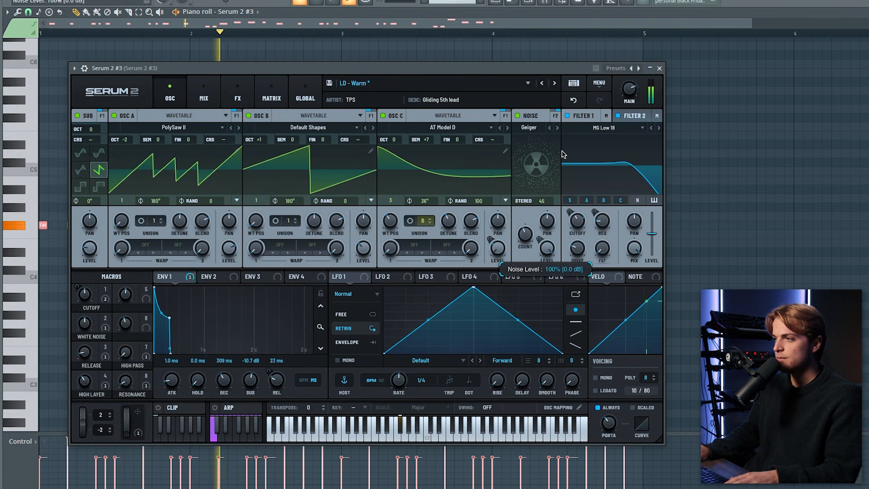
pyautogui.press('space')
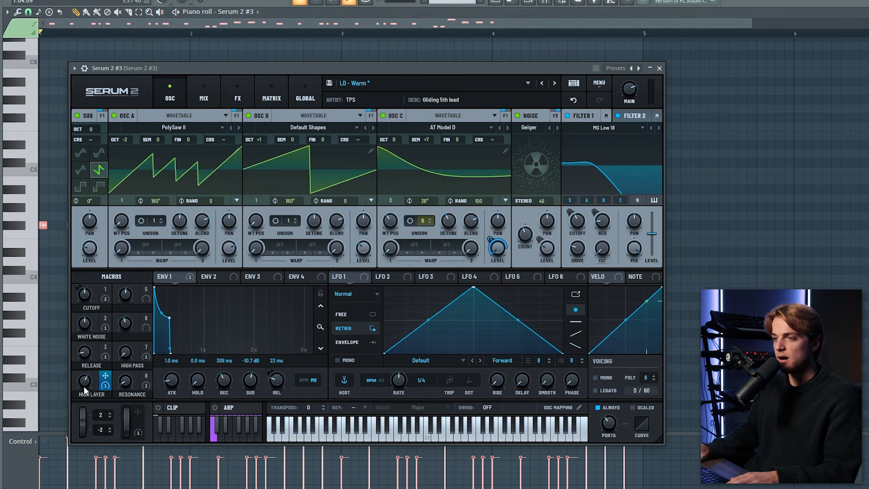
# Step: Turn the High Layer macro down and raise it again during playback to hear its effect on the lead
pyautogui.moveTo(83, 383); pyautogui.dragTo(60, 448)
pyautogui.press('space')
pyautogui.press('space')
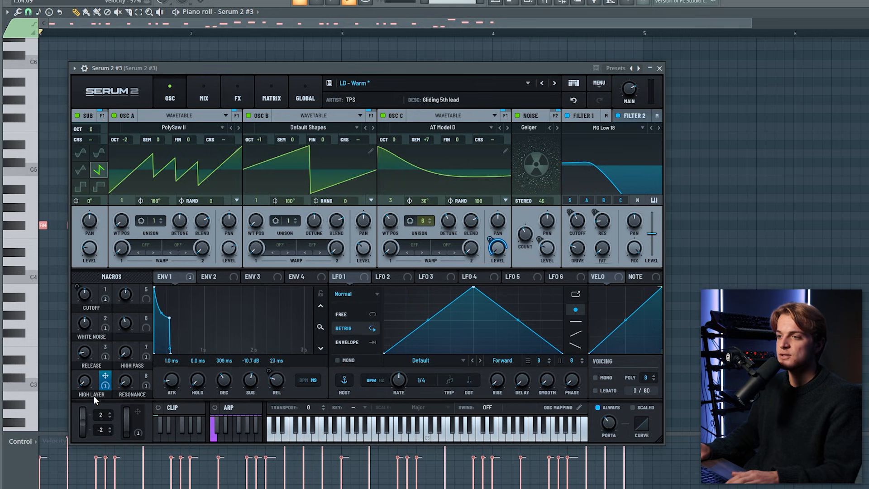
pyautogui.press('space')
pyautogui.moveTo(91, 381); pyautogui.dragTo(95, 306)
pyautogui.press('space')
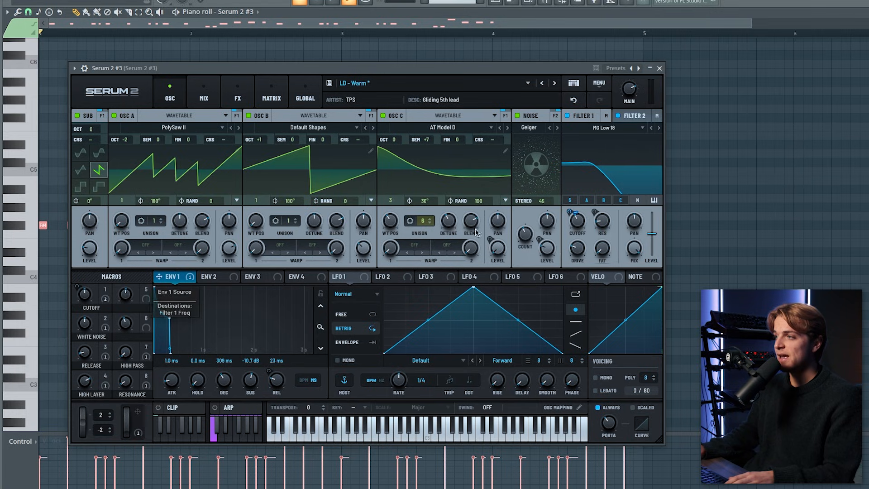
# Step: Clear the note selection and place the playhead slightly after the start of bar 2
pyautogui.press('space')
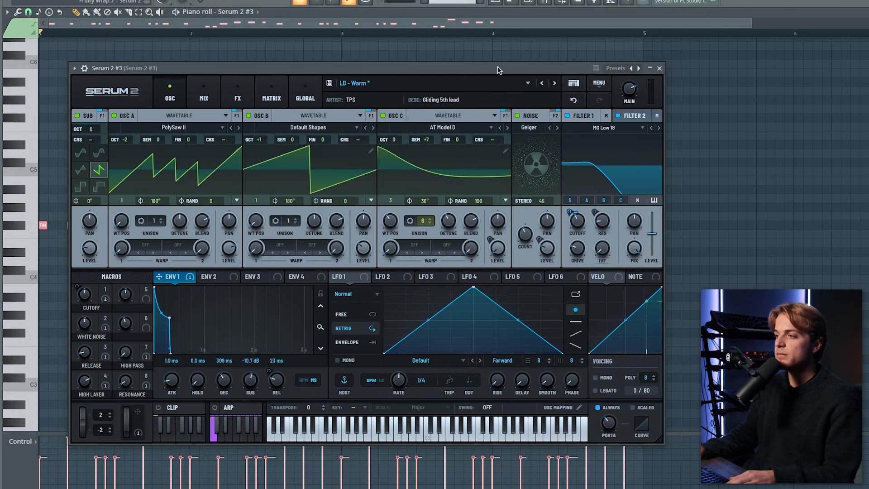
pyautogui.moveTo(497, 66); pyautogui.dragTo(498, 65)
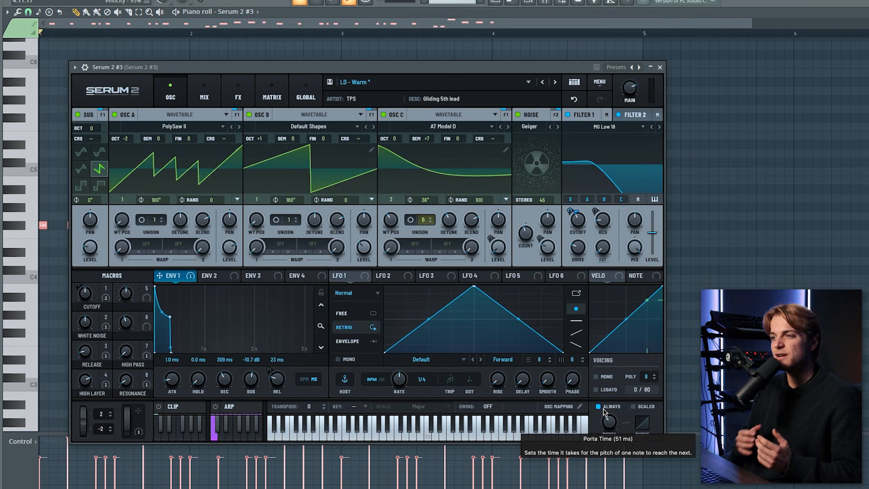
pyautogui.hotkey('ctrl', 'd')
pyautogui.moveTo(291, 68); pyautogui.dragTo(299, 279)
pyautogui.click(224, 32)
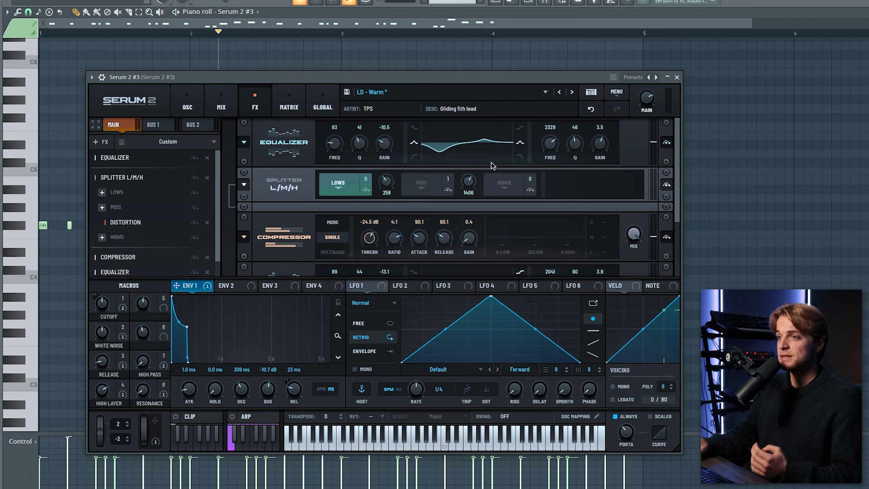
# Step: Inspect and listen to the tube distortion on the splitter's mids band in the lead's effects chain
pyautogui.moveTo(675, 156); pyautogui.dragTo(676, 188)
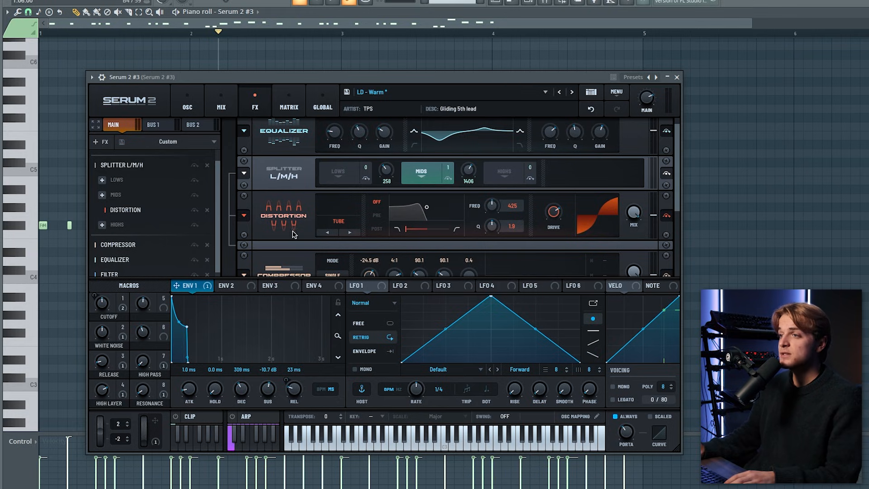
pyautogui.press('space')
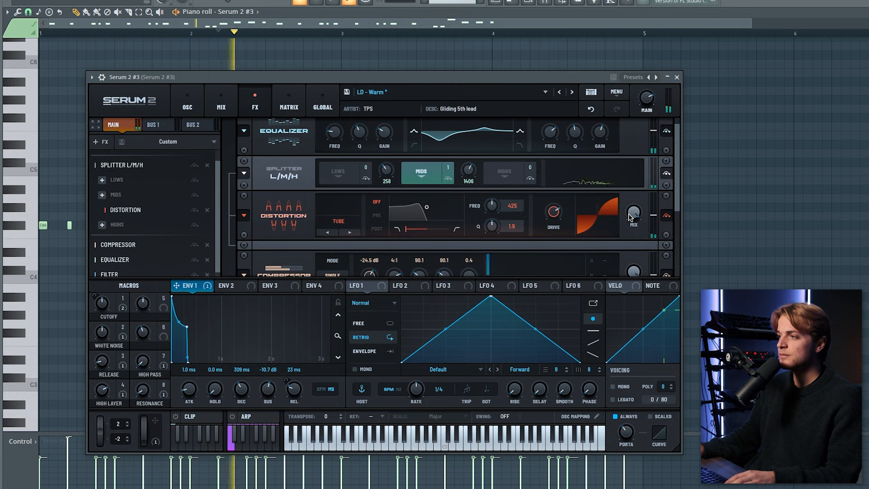
pyautogui.press('space')
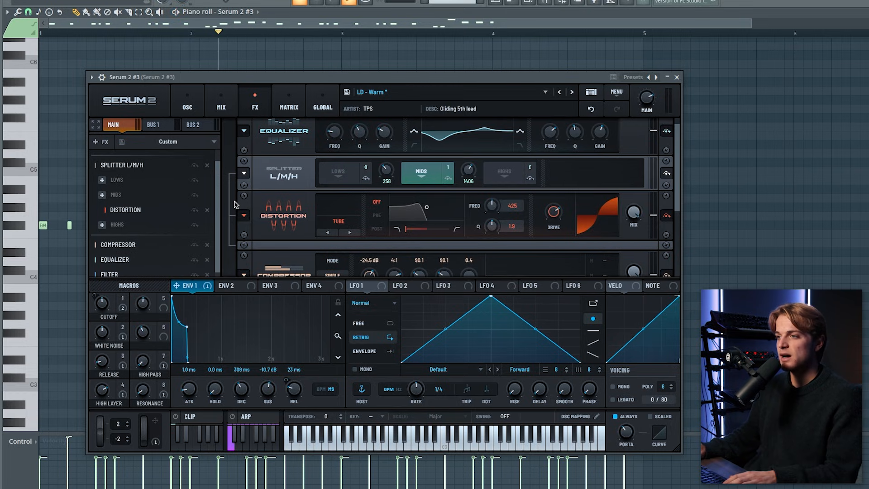
# Step: Examine the compressor, second equalizer and High 18 filter in the lead's effects chain and play the pattern
pyautogui.scroll(-4, 262, 204)
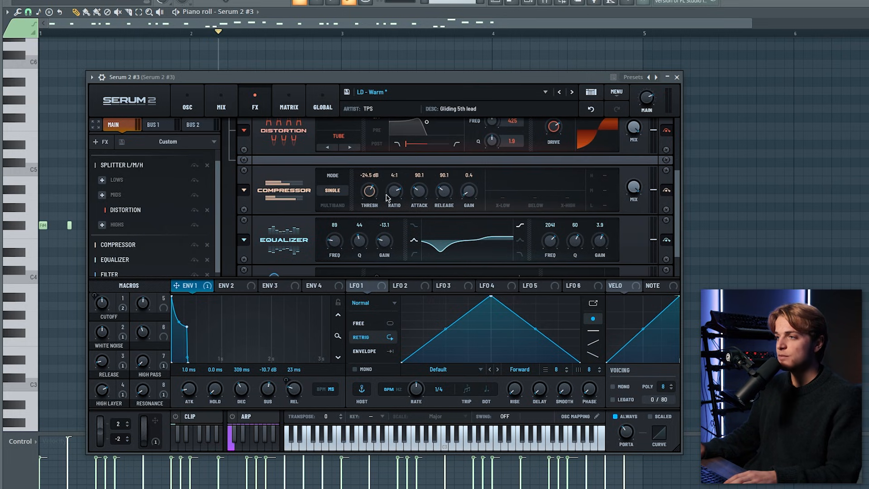
pyautogui.scroll(-1, 344, 200)
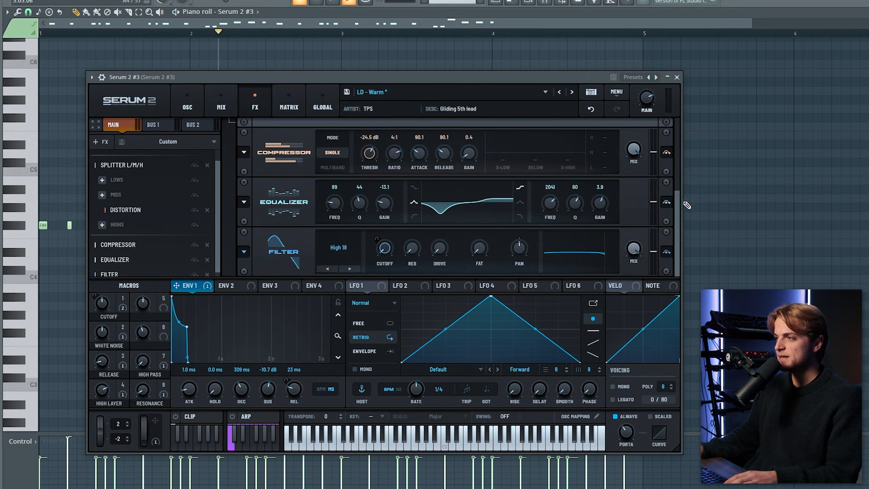
pyautogui.scroll(3, 658, 120)
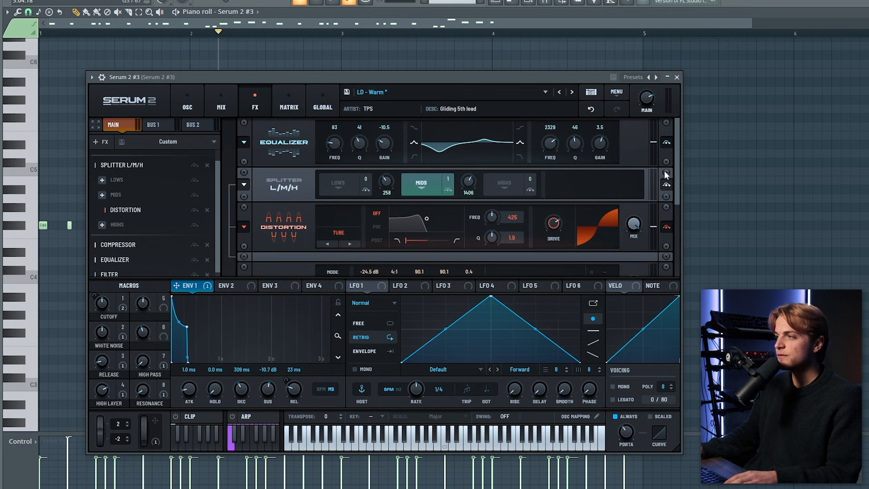
pyautogui.scroll(-3, 675, 181)
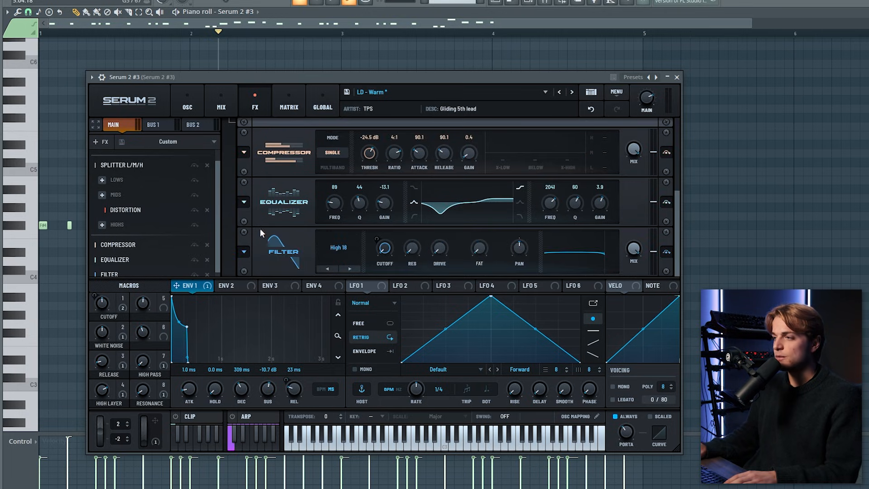
pyautogui.moveTo(200, 287)
pyautogui.press('space')
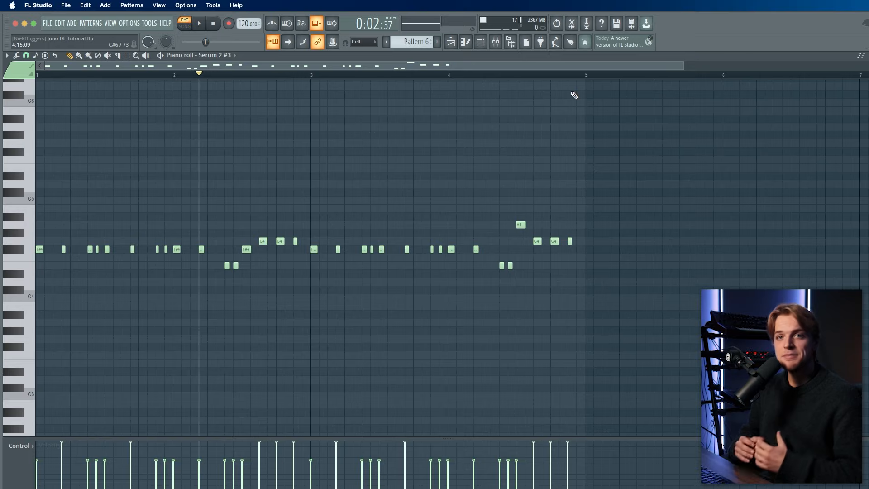
# Step: Open the lead's mixer effects and adjust the Little Radiator's heat to about -4.65 dB while checking the sound
pyautogui.click(497, 42)
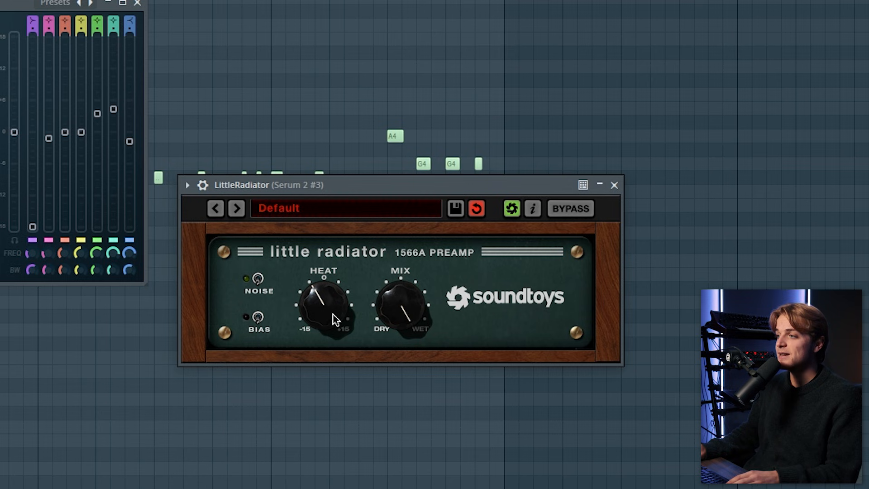
pyautogui.moveTo(333, 314)
pyautogui.mouseDown()
pyautogui.moveTo(355, 237)
pyautogui.moveTo(327, 299)
pyautogui.mouseUp()
pyautogui.press('space')
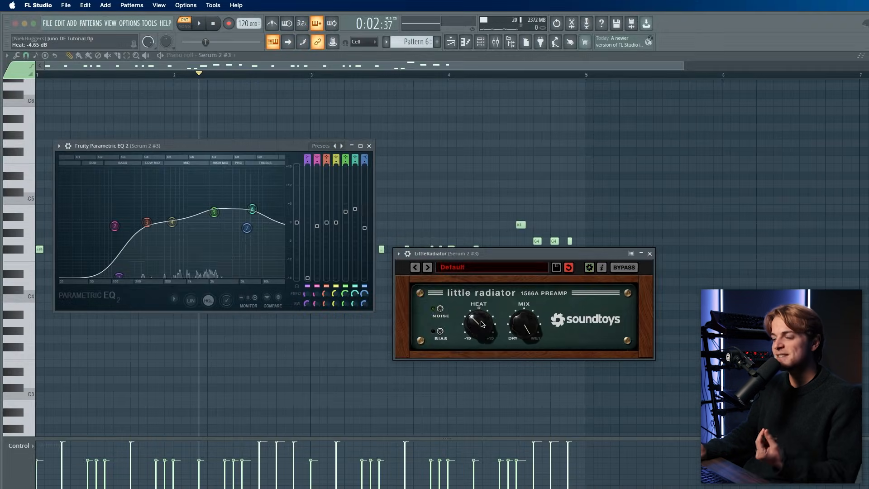
pyautogui.moveTo(481, 322); pyautogui.dragTo(482, 323)
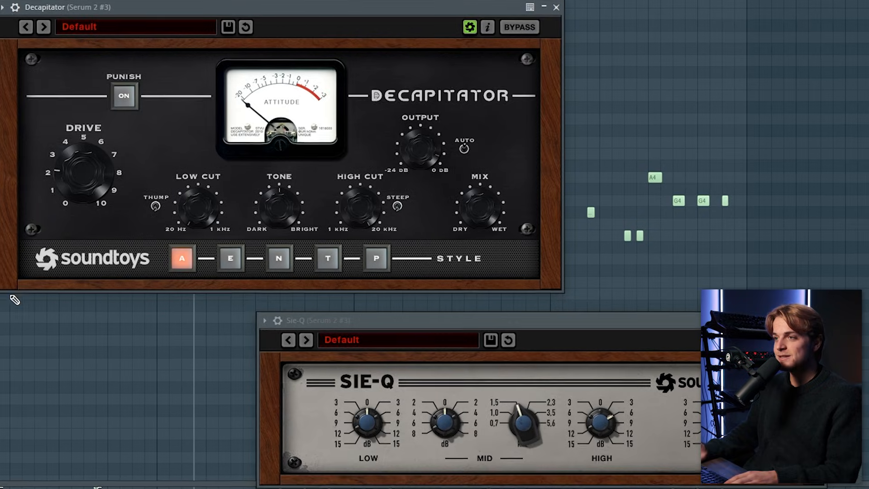
# Step: Inspect the Decapitator's drive and the Sie-Q's high band on the lead and close the Decapitator
pyautogui.moveTo(70, 180); pyautogui.dragTo(71, 178)
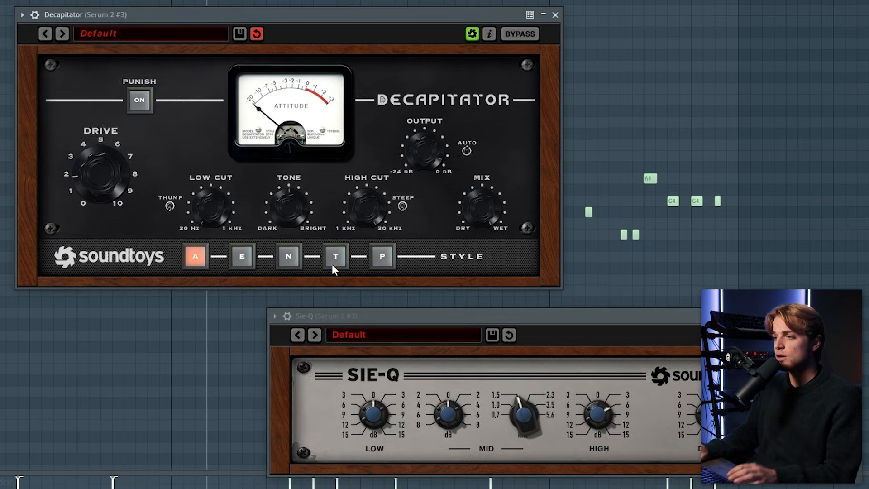
pyautogui.moveTo(409, 320); pyautogui.dragTo(388, 223)
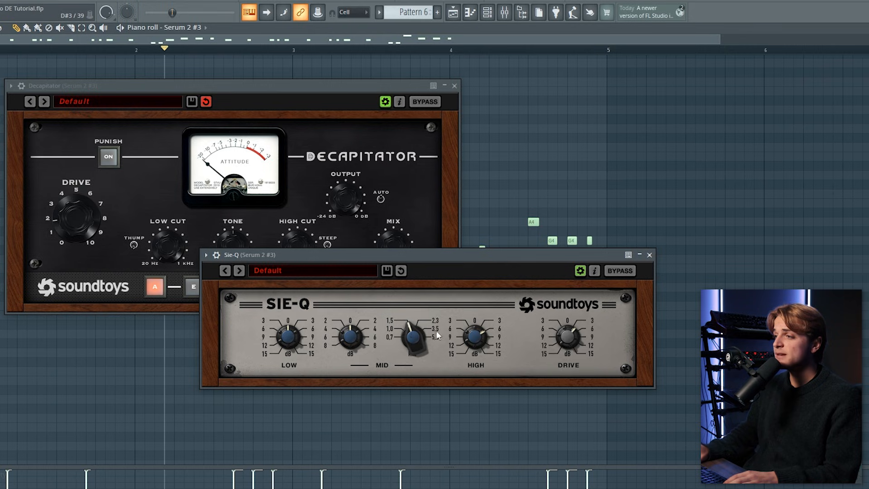
pyautogui.moveTo(471, 322); pyautogui.dragTo(485, 311)
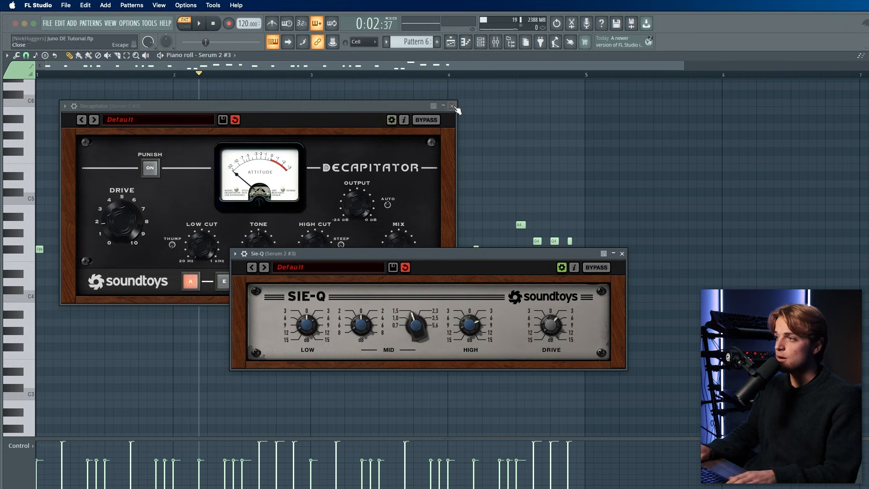
pyautogui.click(452, 107)
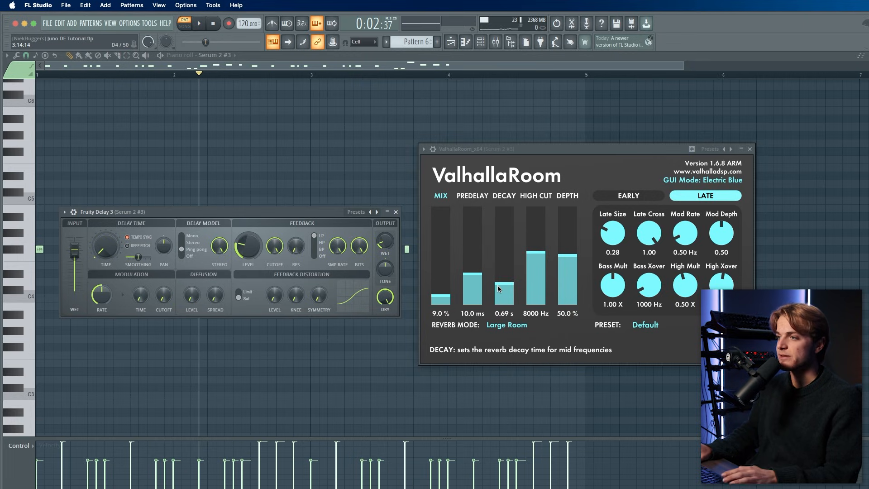
# Step: Play the lead through Fruity Delay 3 and ValhallaRoom, close both plugins, and play the bass and lead together in the playlist
pyautogui.press('space')
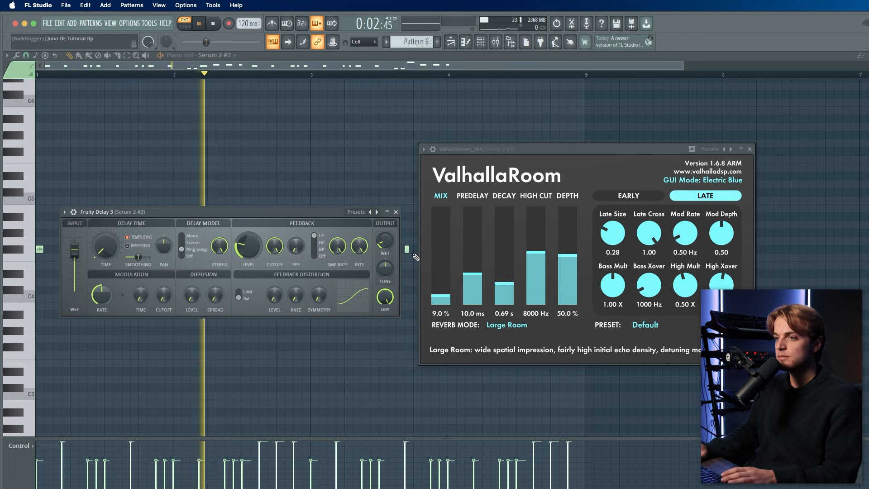
pyautogui.press('Escape')
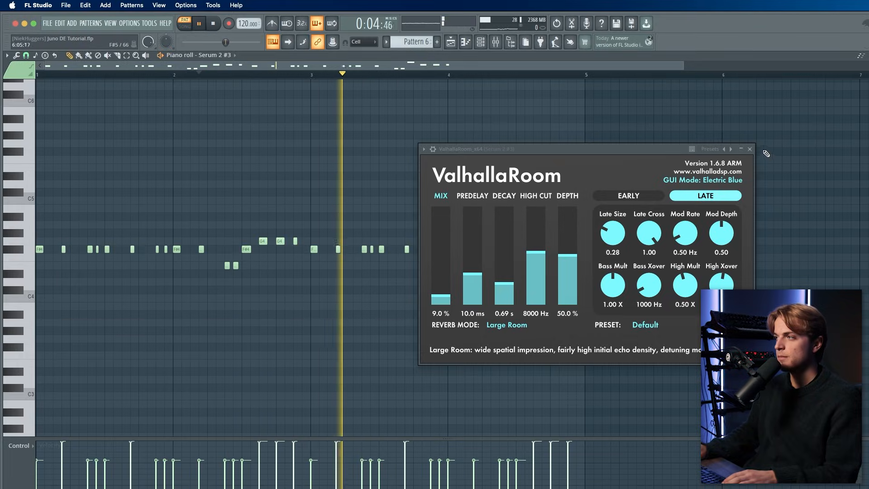
pyautogui.click(750, 149)
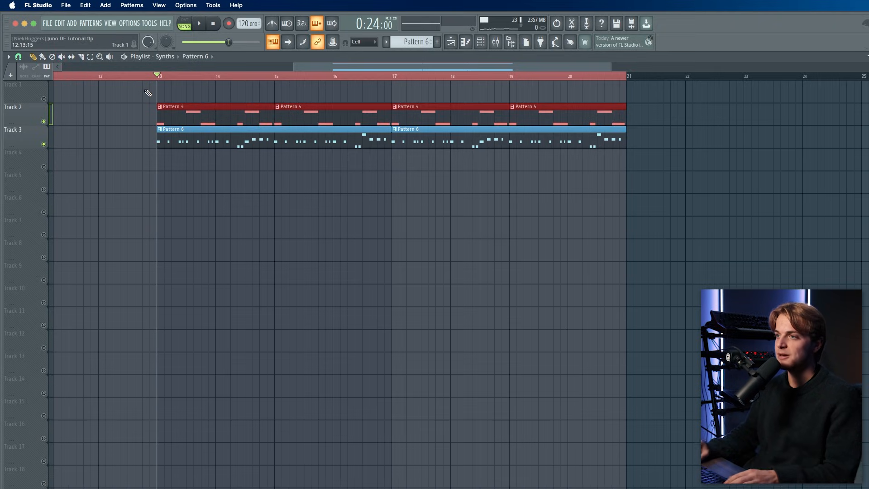
pyautogui.press('space')
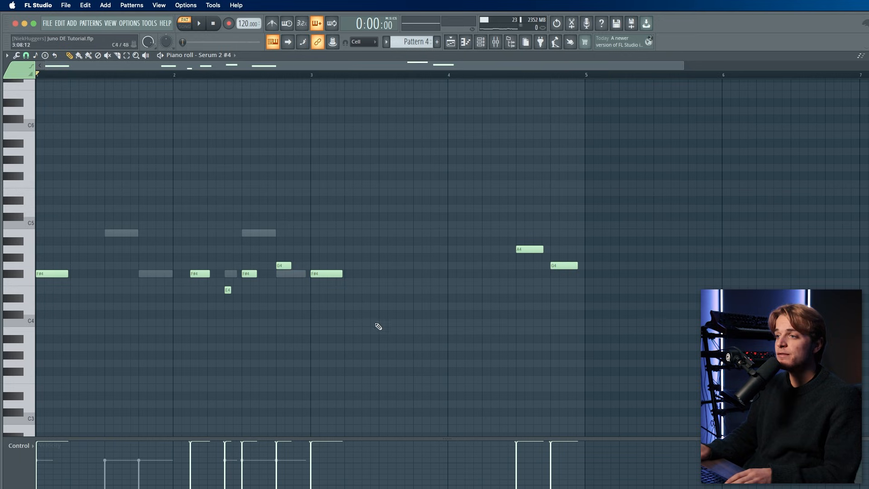
# Step: Inspect the opening phrase of the Serum 2 #4 pattern and select its two closing notes in bar 4
pyautogui.moveTo(653, 356); pyautogui.dragTo(36, 213)
pyautogui.moveTo(403, 317); pyautogui.dragTo(50, 240)
pyautogui.rightClick(155, 336)
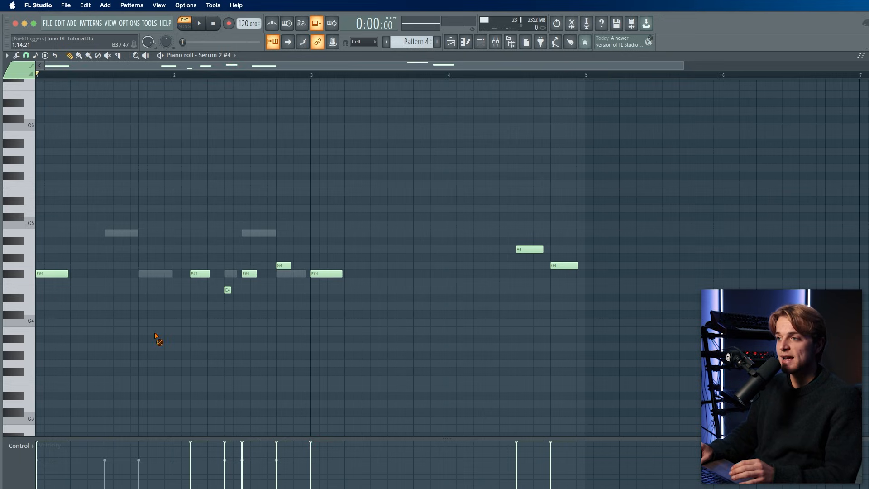
pyautogui.moveTo(517, 75); pyautogui.dragTo(561, 83)
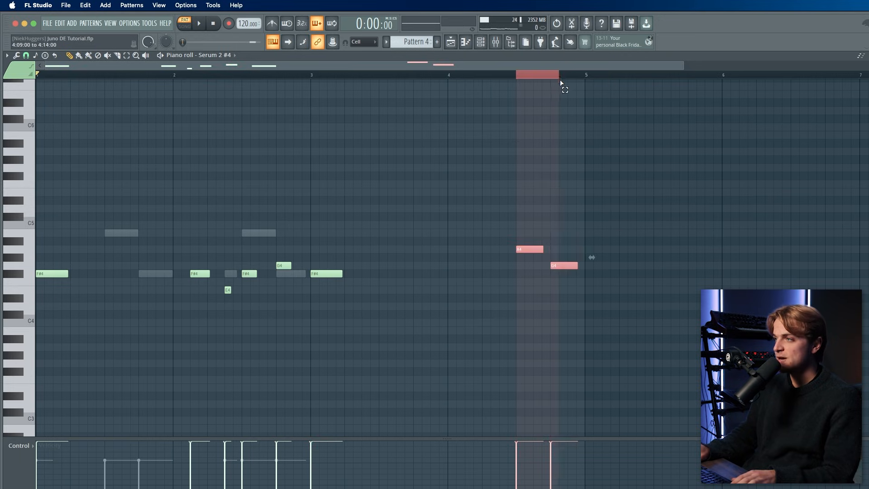
# Step: Select all notes of the four-bar Serum 2 #4 pattern and place the playhead within bar 1
pyautogui.press('super+a')
pyautogui.click(297, 77)
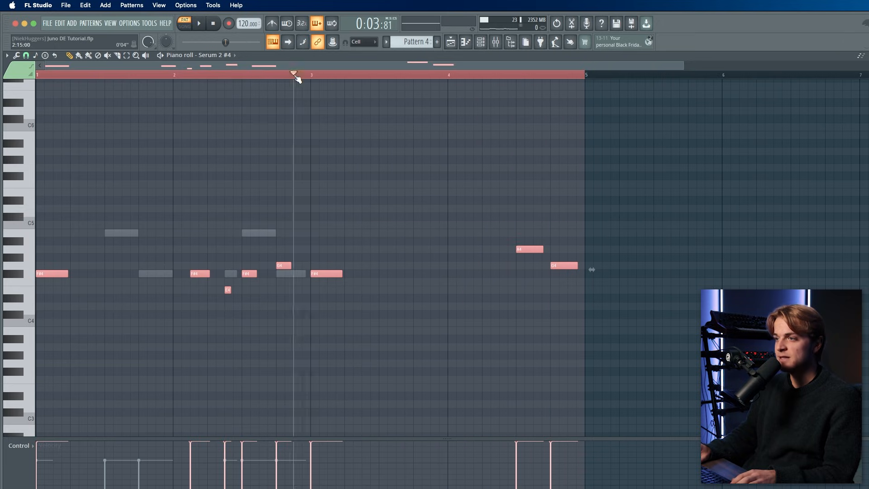
pyautogui.press('super+d')
pyautogui.click(127, 56)
pyautogui.click(120, 74)
# Step: Play the pattern and examine the BS - Mako patch's two AT Model D oscillators, MG Ladder filter and velocity modulation
pyautogui.press('space')
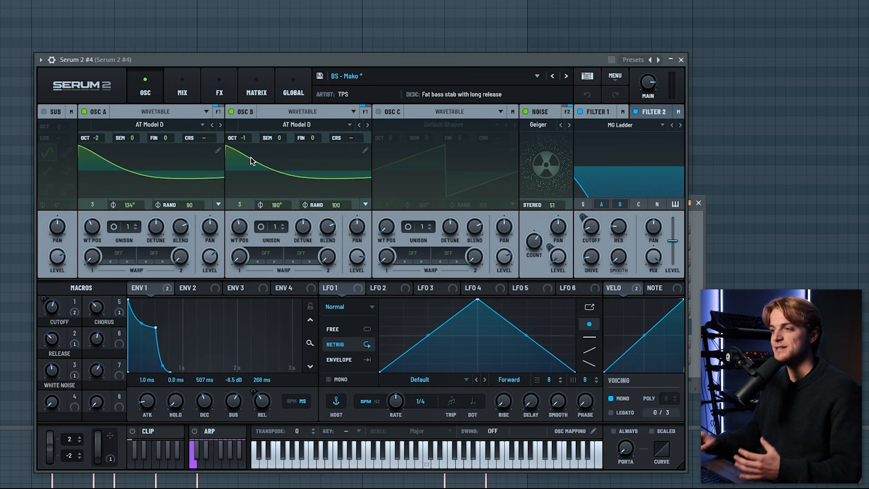
pyautogui.press('space')
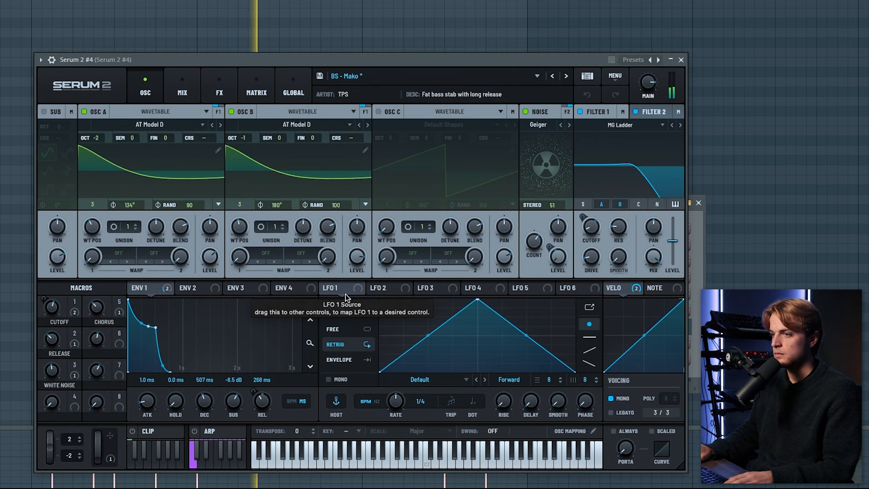
pyautogui.press('space')
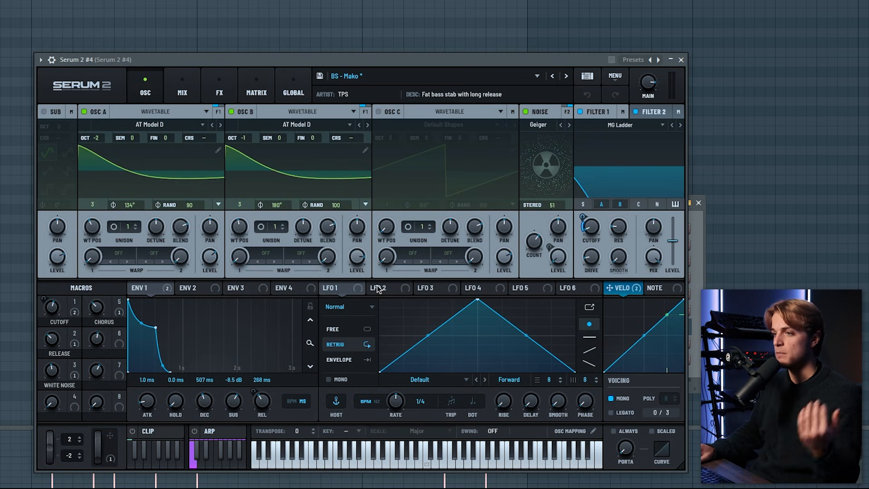
# Step: Turn the Release macro down to 0 and raise it again during playback to hear its effect on the stab
pyautogui.moveTo(76, 337); pyautogui.dragTo(73, 343)
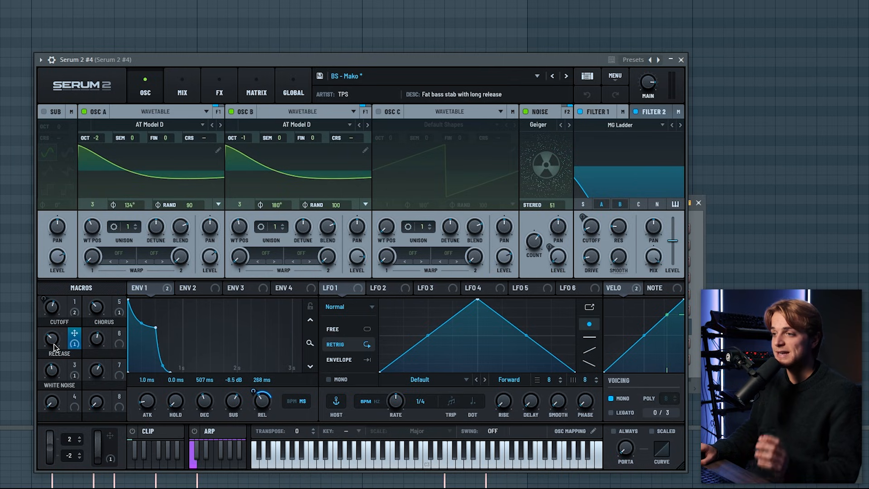
pyautogui.moveTo(54, 346); pyautogui.dragTo(55, 346)
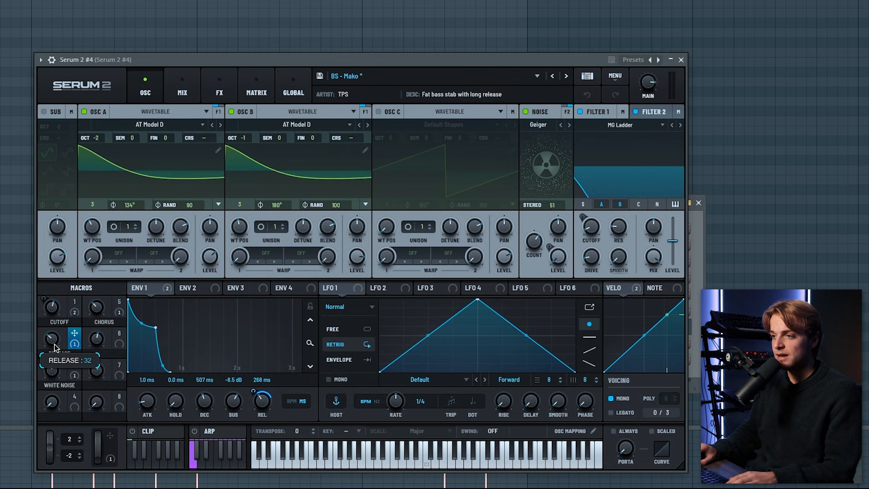
pyautogui.press('space')
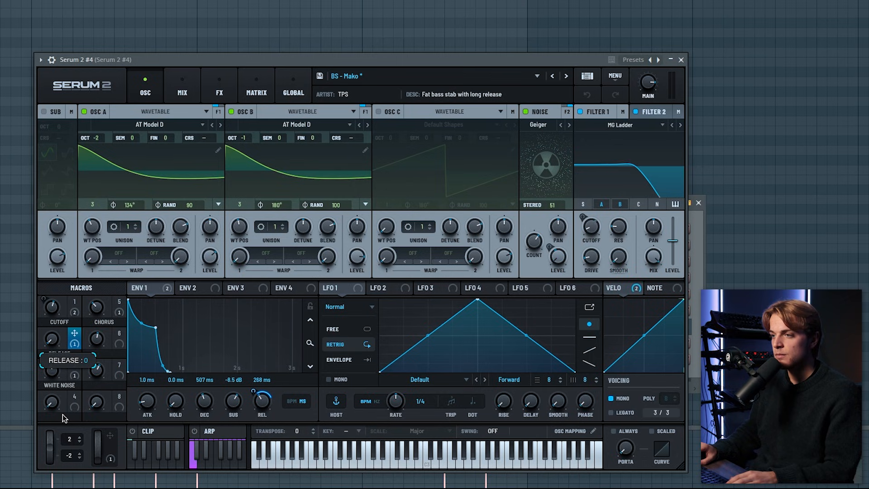
pyautogui.moveTo(63, 418); pyautogui.dragTo(59, 363)
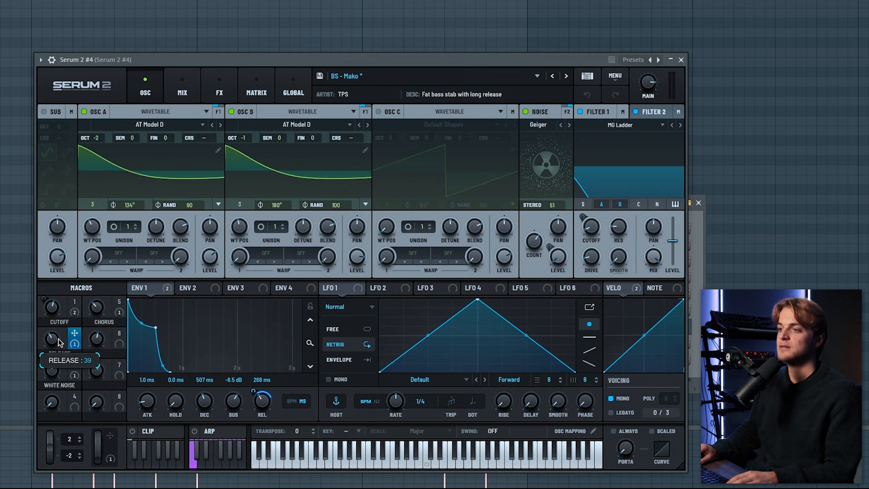
pyautogui.moveTo(59, 343); pyautogui.dragTo(59, 342)
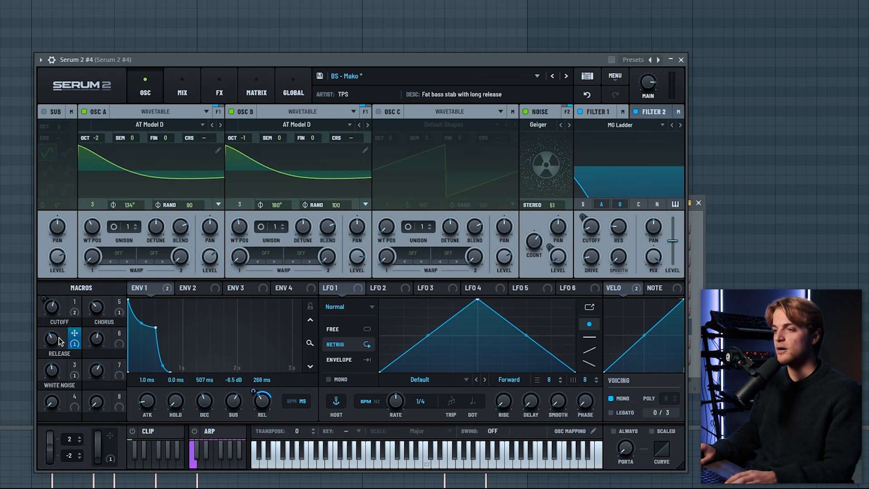
pyautogui.press('space')
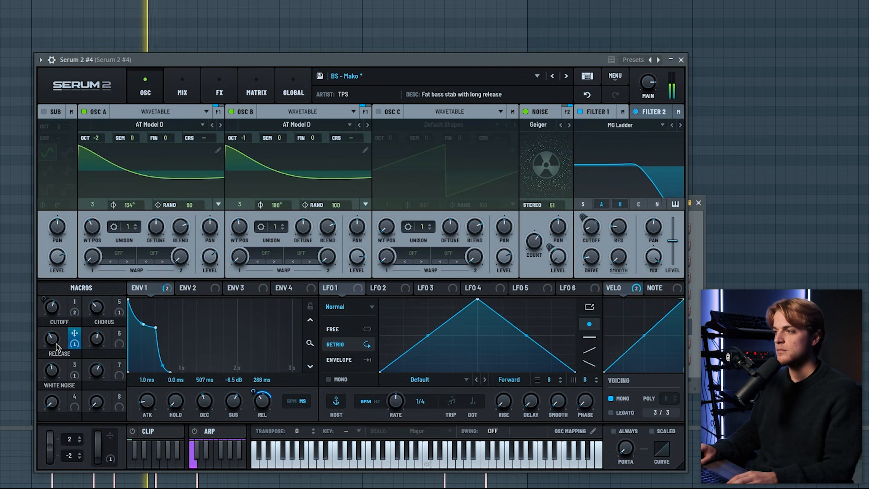
# Step: Examine the multiband compressor, tape saturation distortion, utility and chorus in the BS - Mako effects chain
pyautogui.click(219, 93)
pyautogui.press('space')
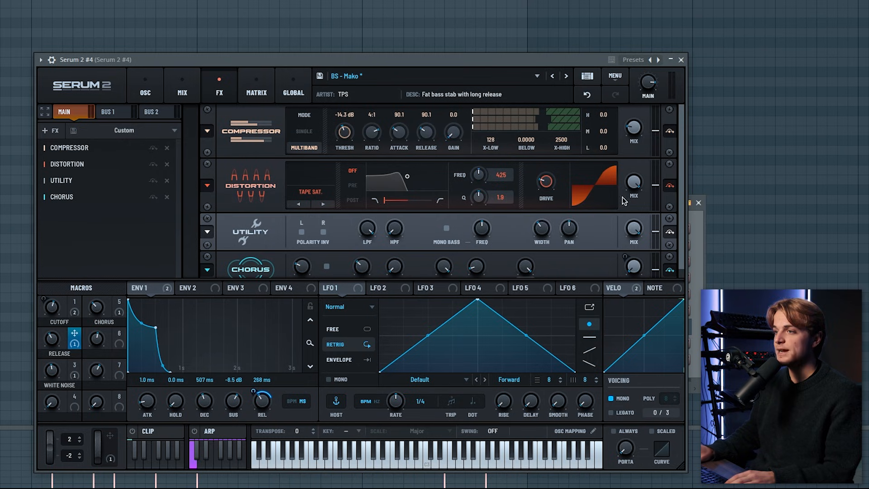
pyautogui.scroll(-2, 685, 224)
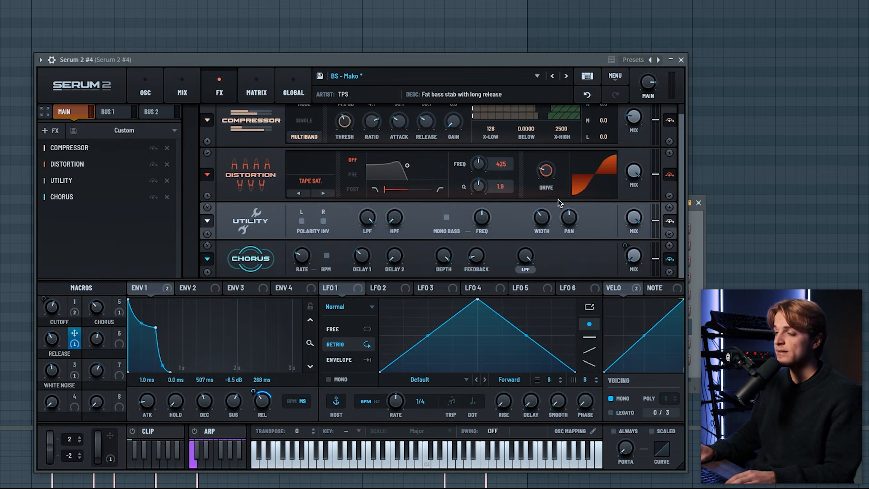
pyautogui.moveTo(550, 209)
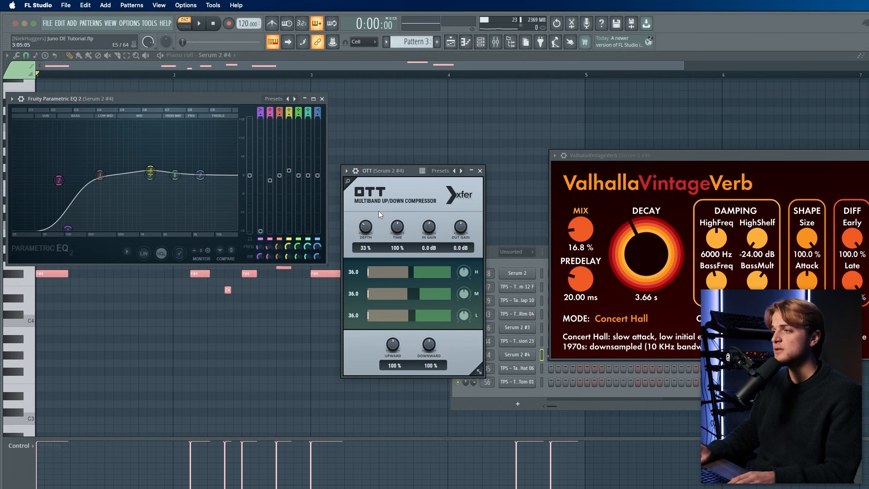
# Step: Bring ValhallaVintageVerb to the front over OTT, inspect its mix setting and play the pattern through the mixer effects
pyautogui.moveTo(582, 160); pyautogui.dragTo(385, 121)
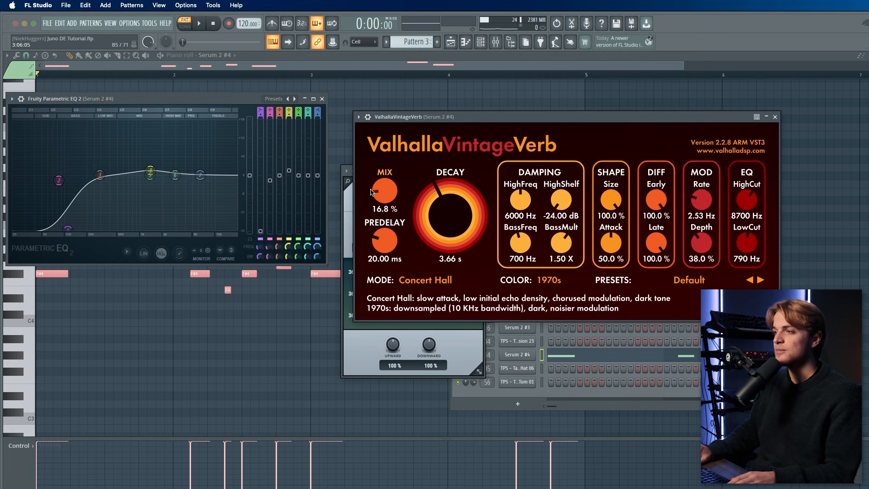
pyautogui.moveTo(394, 186)
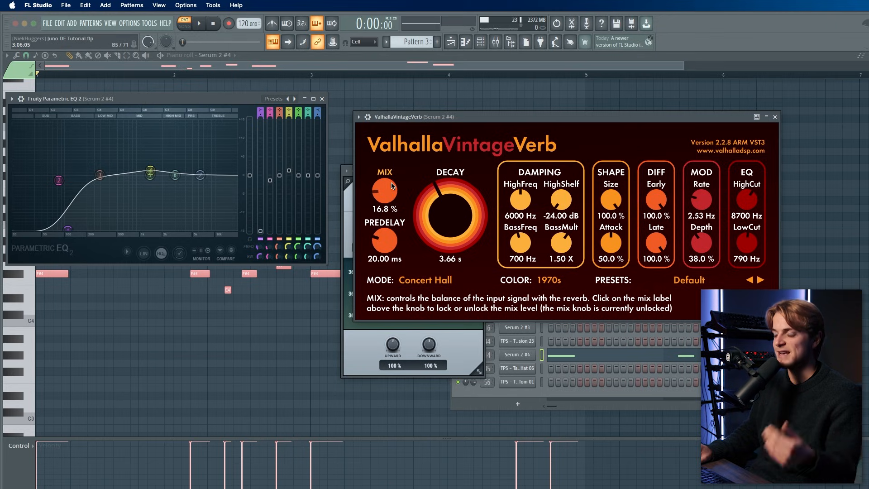
pyautogui.press('space')
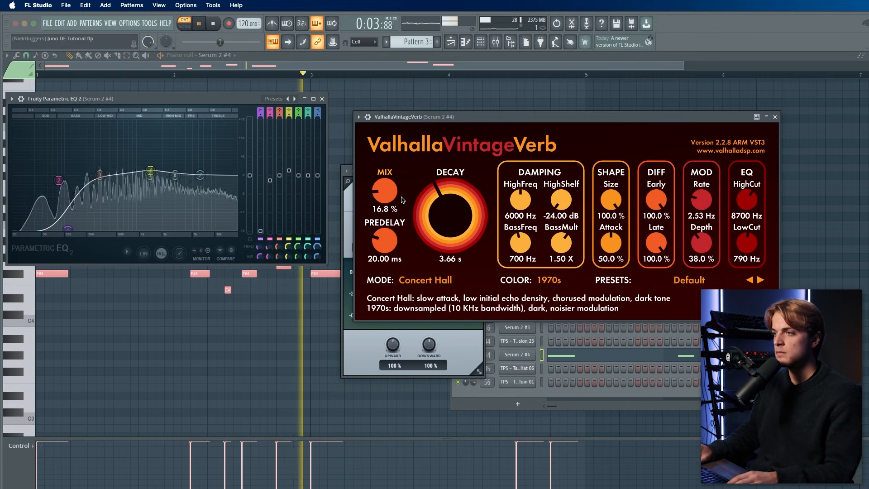
pyautogui.press('space')
# Step: Point out band 2 of Fruity Parametric EQ 2 and close the reverb and equalizer windows
pyautogui.click(58, 181)
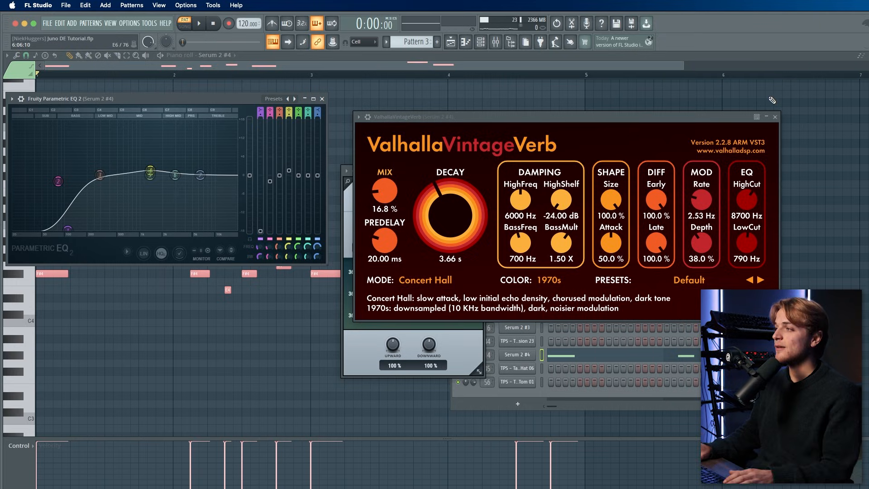
pyautogui.press('Escape')
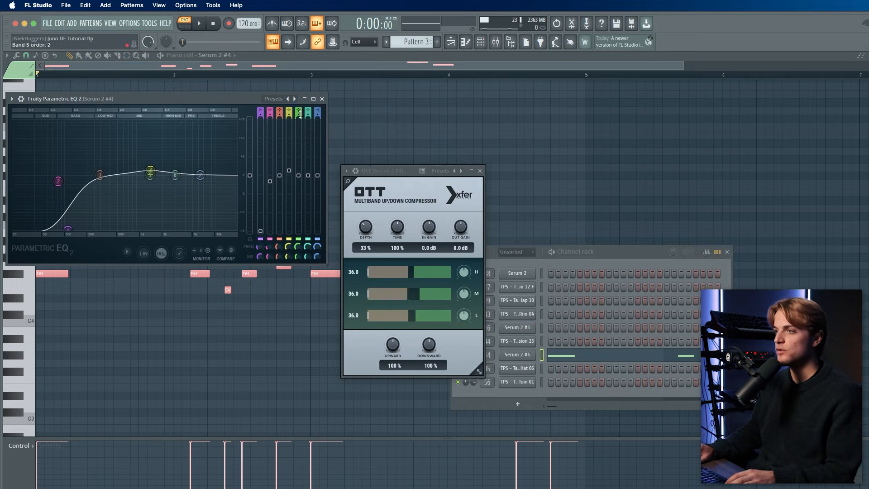
pyautogui.click(322, 99)
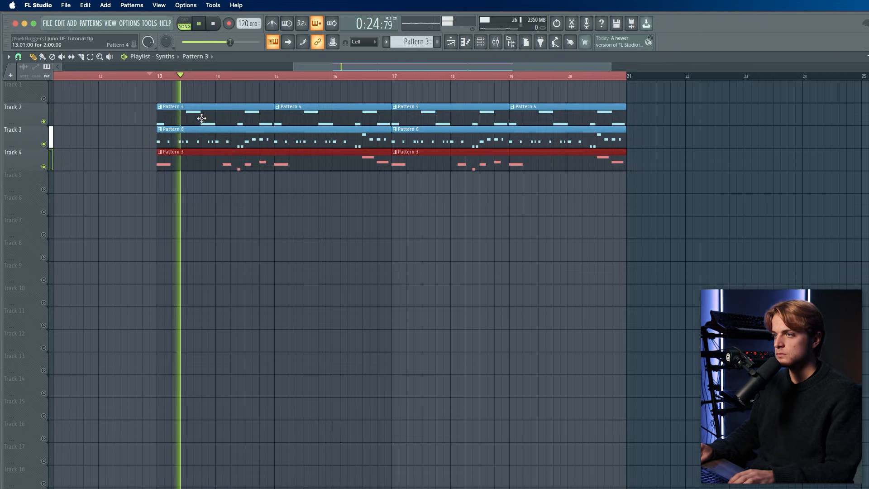
# Step: Move the four Pattern 7 clips from track 24 up to track 6, beneath the other synth patterns
pyautogui.scroll(-2, 269, 205)
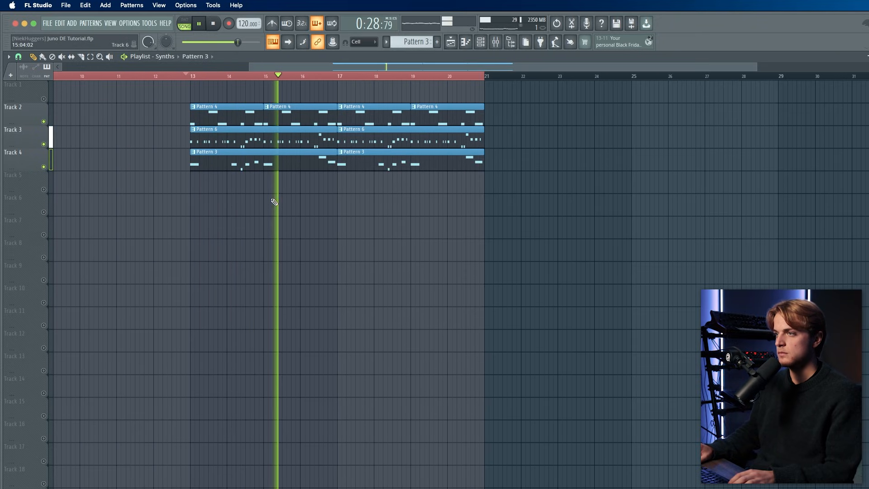
pyautogui.scroll(1, 273, 201)
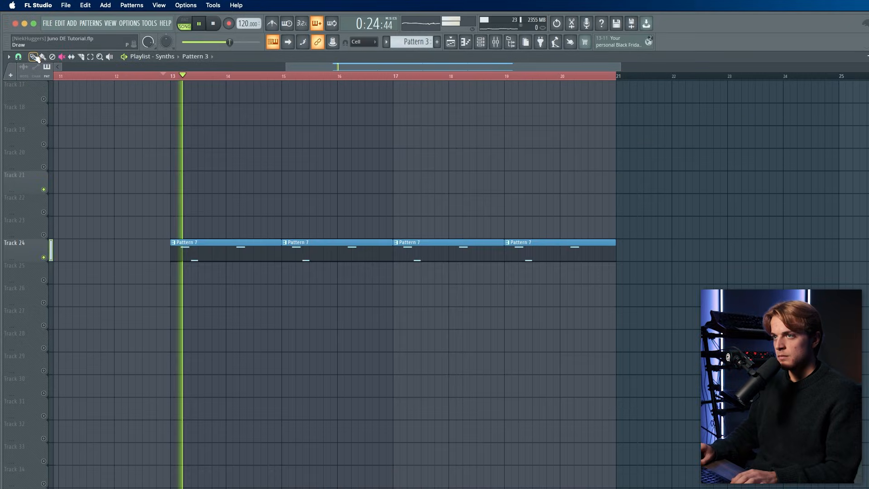
pyautogui.scroll(-4, 597, 282)
pyautogui.hotkey('shift', 'Right')
pyautogui.hotkey('shift', 'Up')
pyautogui.hotkey('shift', 'Up')
pyautogui.hotkey('shift', 'Up')
pyautogui.hotkey('shift', 'Up')
pyautogui.hotkey('shift', 'Up')
pyautogui.hotkey('shift', 'Up')
pyautogui.hotkey('shift', 'Up')
pyautogui.hotkey('shift', 'Up')
pyautogui.hotkey('shift', 'Up')
pyautogui.hotkey('shift', 'Up')
pyautogui.hotkey('shift', 'Up')
pyautogui.hotkey('shift', 'Up')
pyautogui.hotkey('shift', 'Up')
pyautogui.hotkey('shift', 'Up')
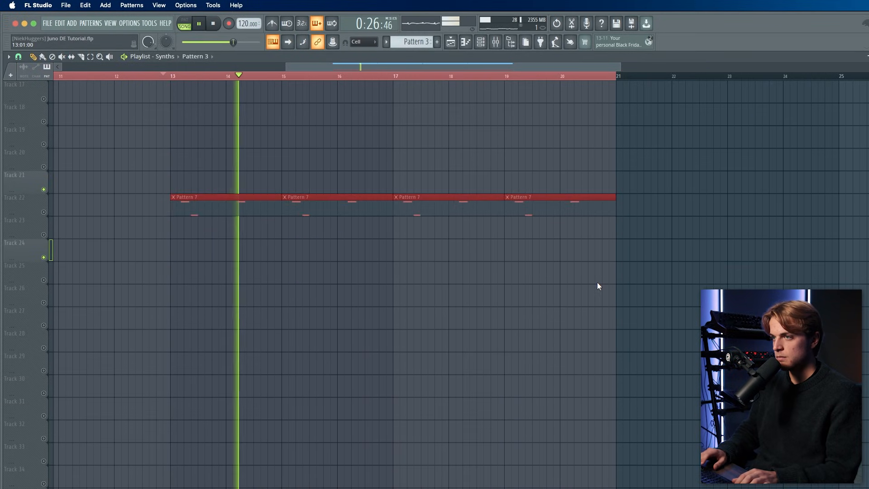
pyautogui.hotkey('shift', 'Up')
pyautogui.hotkey('shift', 'Up')
pyautogui.hotkey('shift', 'Up')
pyautogui.hotkey('shift', 'Up')
pyautogui.hotkey('shift', 'Up')
pyautogui.hotkey('shift', 'Up')
pyautogui.hotkey('shift', 'Up')
pyautogui.hotkey('shift', 'Up')
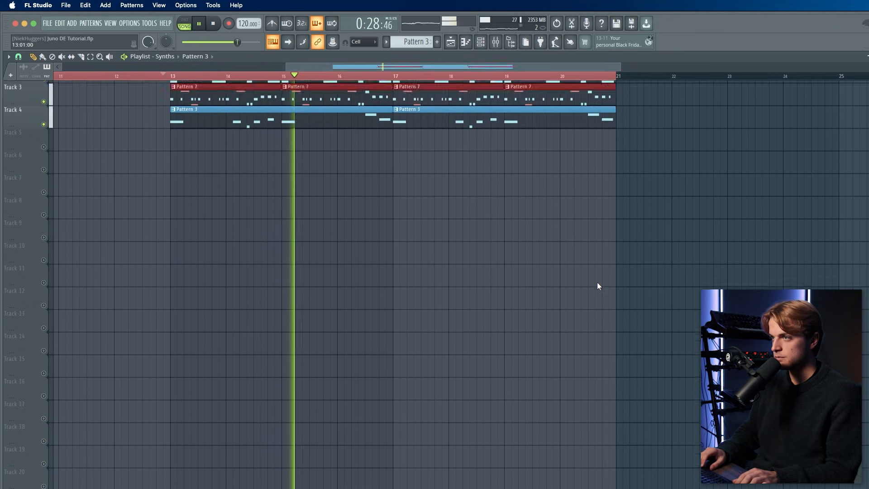
pyautogui.hotkey('shift', 'Down')
pyautogui.hotkey('shift', 'Down')
pyautogui.hotkey('shift', 'Down')
pyautogui.hotkey('shift', 'Down')
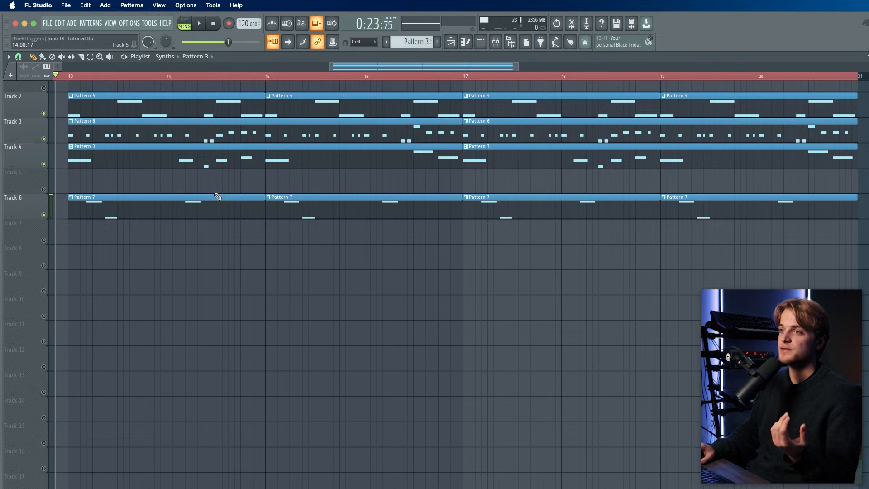
# Step: Open Pattern 7's tom notes in the piano roll and audition them in pattern mode
pyautogui.doubleClick(234, 202)
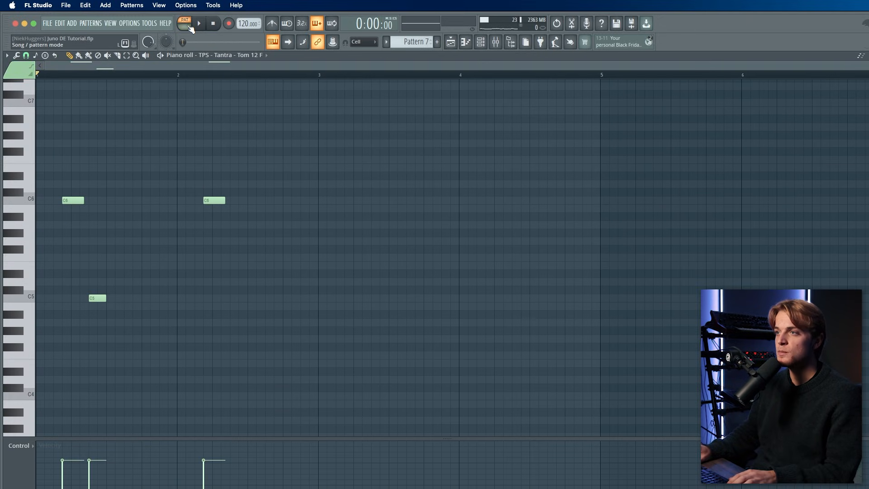
pyautogui.moveTo(283, 174); pyautogui.dragTo(36, 351)
pyautogui.press('space')
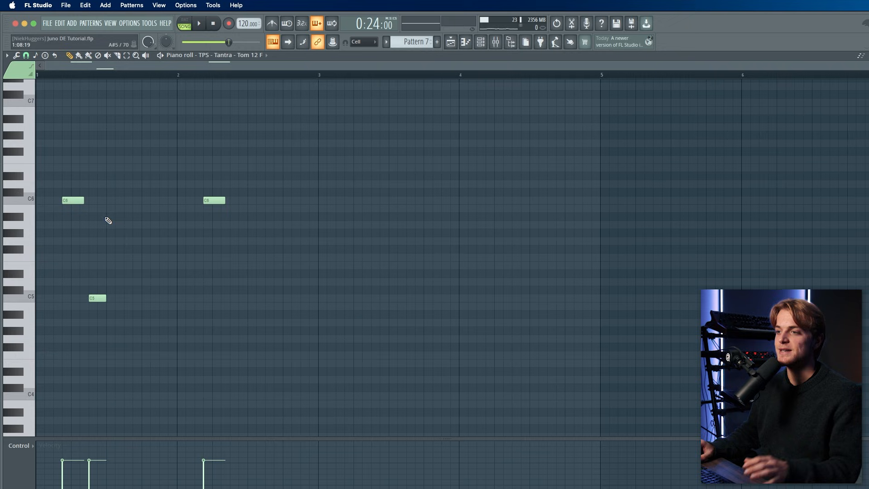
pyautogui.press('space')
pyautogui.press('space')
pyautogui.click(185, 22)
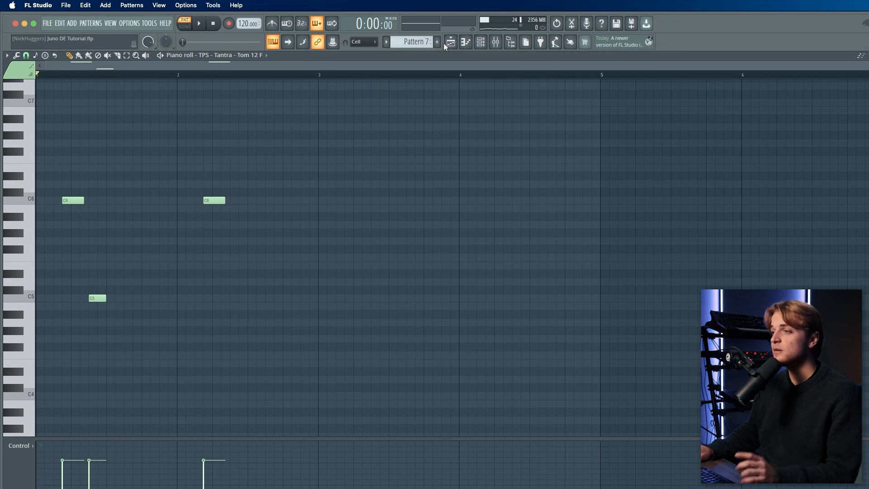
# Step: Return to the playlist, place the playhead at bar 13 and play the layered synth patterns together
pyautogui.click(448, 44)
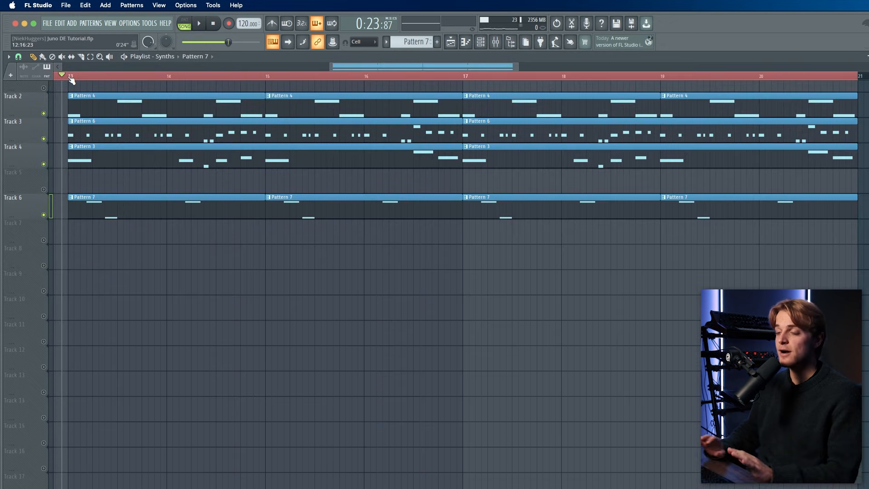
pyautogui.click(70, 77)
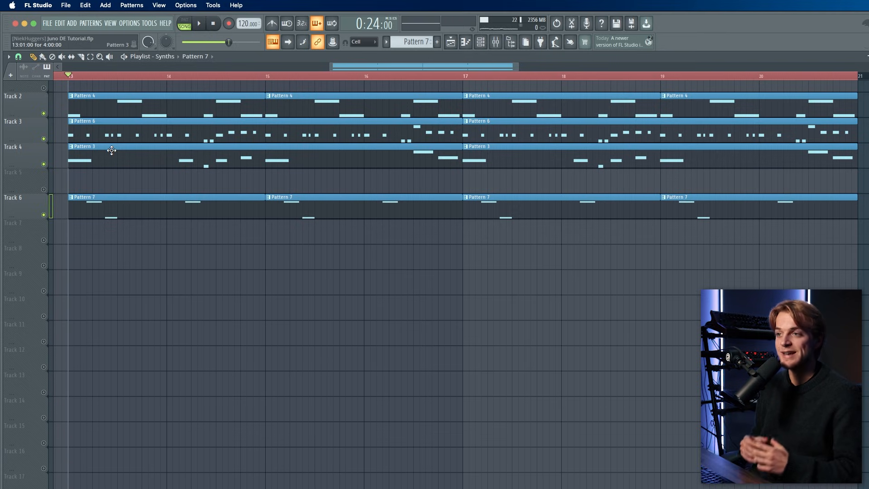
pyautogui.scroll(-5, 112, 151)
pyautogui.scroll(1, 112, 156)
pyautogui.press('space')
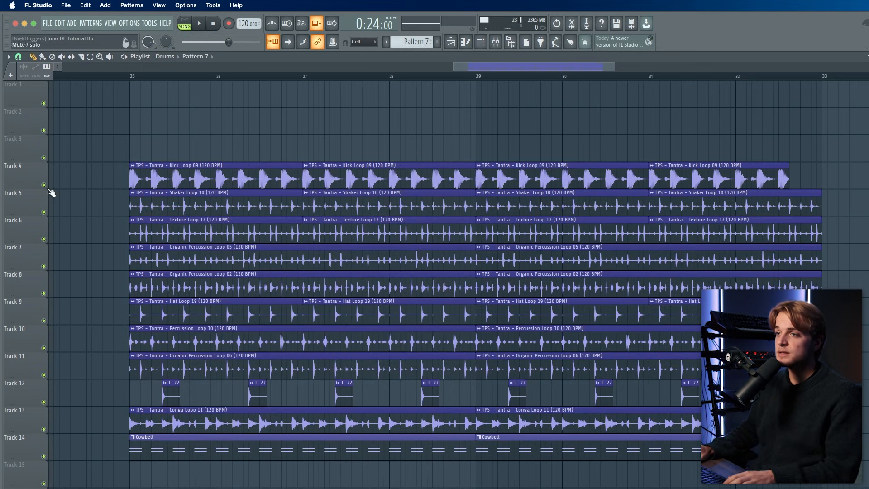
# Step: Play the full drum arrangement in the Drums playlist from bar 25, then stop playback
pyautogui.doubleClick(138, 77)
pyautogui.press('space')
pyautogui.click(90, 57)
pyautogui.hscroll(-1, 95, 69)
pyautogui.click(179, 126)
pyautogui.scroll(-1, 181, 129)
pyautogui.hscroll(1, 139, 109)
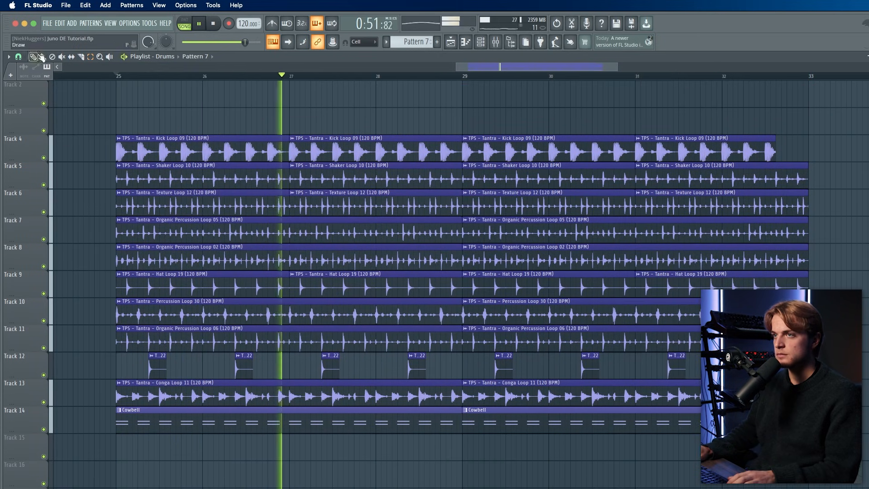
pyautogui.press('space')
# Step: Solo the Kick Loop 09 track on track 4 and play it from bar 25
pyautogui.rightClick(43, 157)
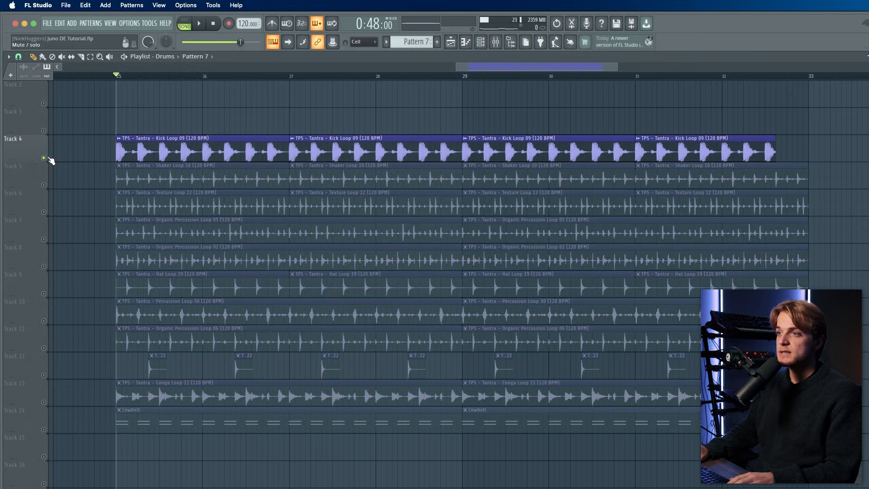
pyautogui.scroll(5, 164, 137)
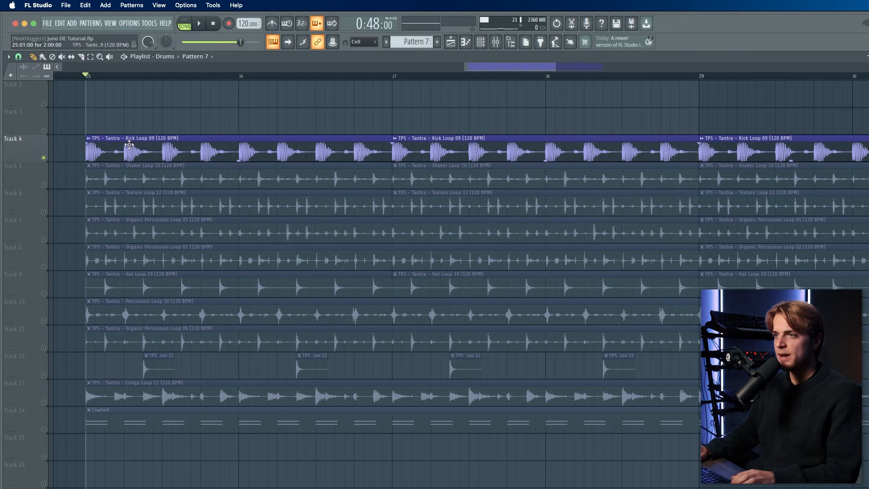
pyautogui.press('space')
pyautogui.press('space')
# Step: Examine the soloed kick loop's waveform up close and listen to it once more
pyautogui.scroll(3, 352, 146)
pyautogui.scroll(2, 352, 146)
pyautogui.scroll(-1, 288, 143)
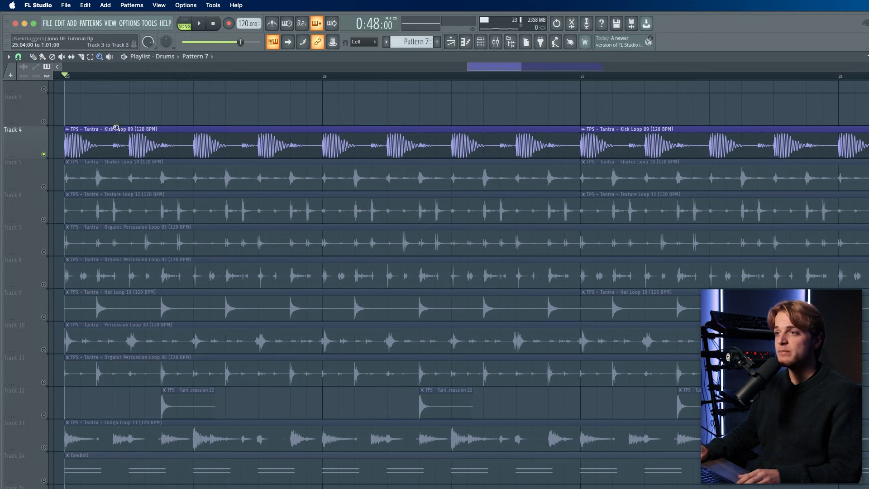
pyautogui.moveTo(113, 124); pyautogui.dragTo(124, 120)
pyautogui.rightClick(127, 114)
pyautogui.scroll(5, 726, 131)
pyautogui.scroll(3, 340, 126)
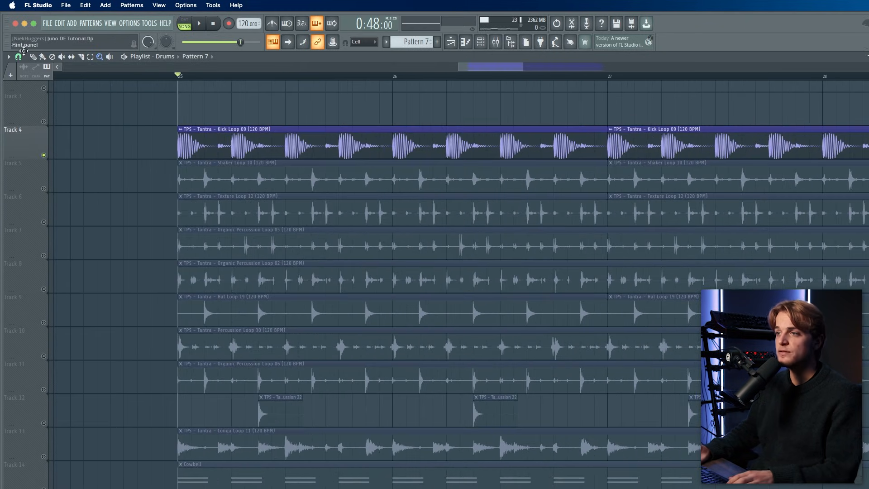
pyautogui.scroll(2, 128, 366)
pyautogui.press('space')
pyautogui.press('space')
pyautogui.scroll(-1, 84, 361)
pyautogui.scroll(-1, 148, 405)
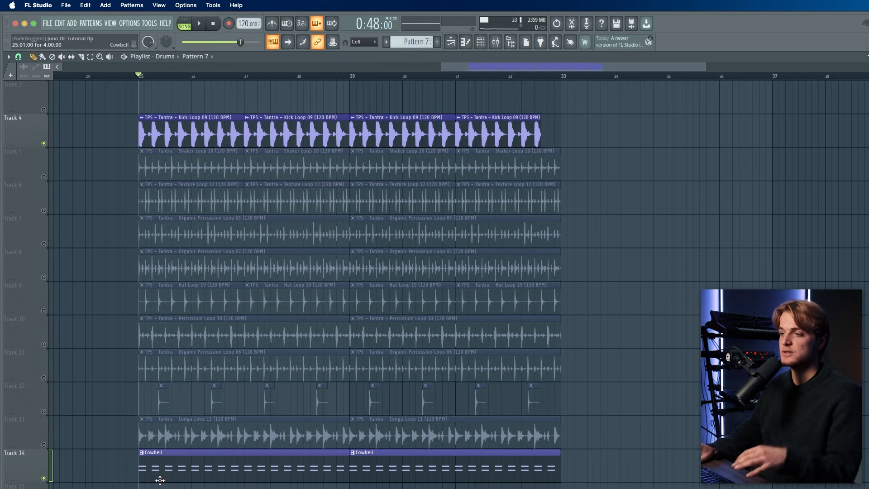
# Step: Open the Cowbell clip in the piano roll, select all its notes and switch playback to pattern mode
pyautogui.scroll(1, 136, 419)
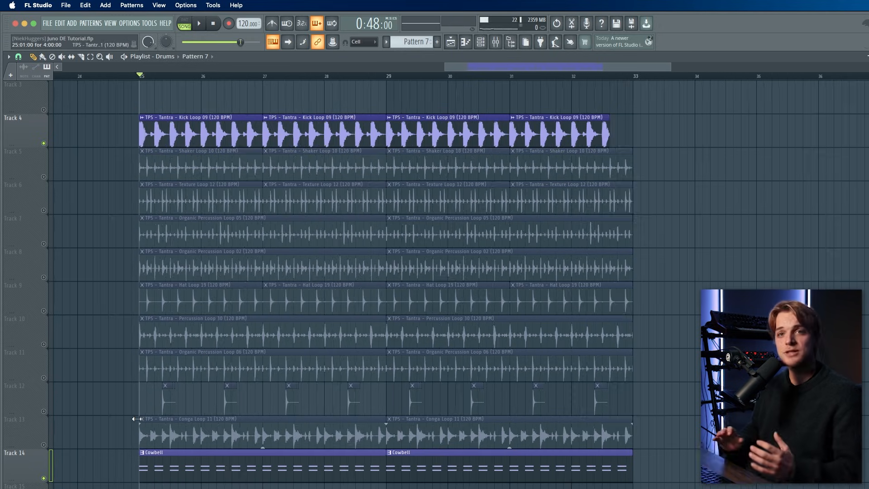
pyautogui.doubleClick(208, 459)
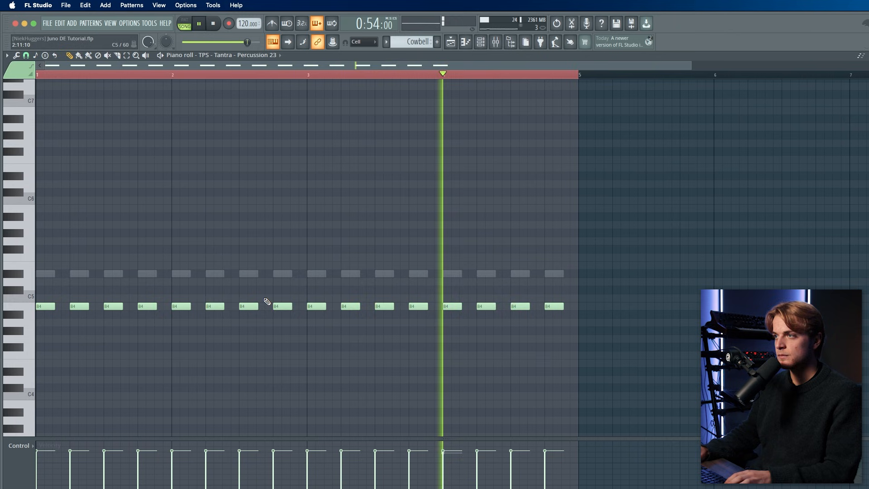
pyautogui.click(296, 148)
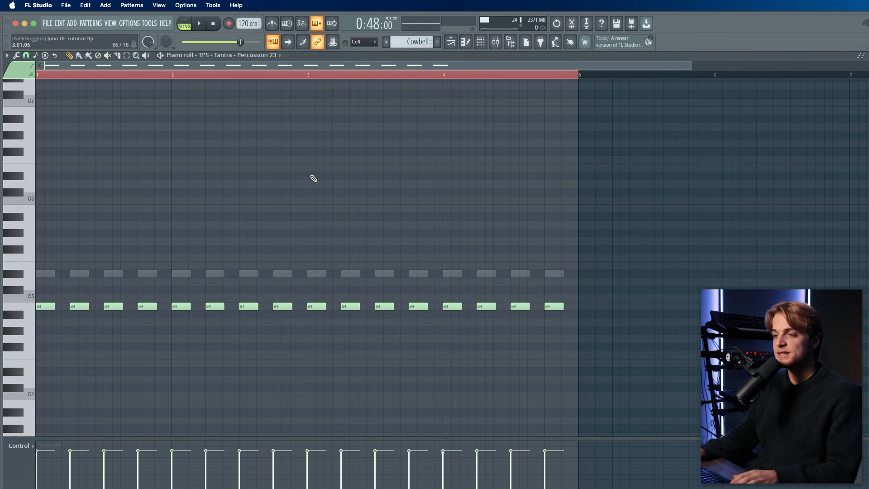
pyautogui.moveTo(605, 222); pyautogui.dragTo(14, 317)
pyautogui.click(184, 23)
# Step: Check the ValhallaRoom reverb on the cowbell and open ShaperBox 3 from mixer insert 39
pyautogui.click(496, 42)
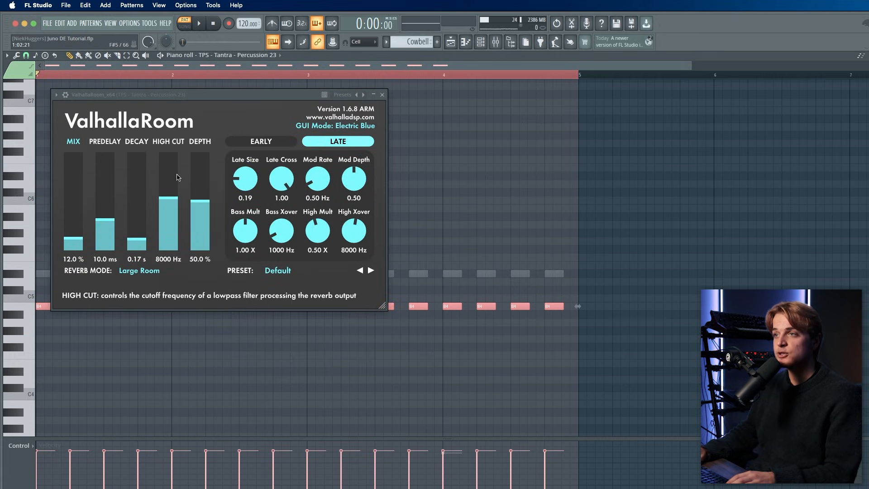
pyautogui.click(382, 95)
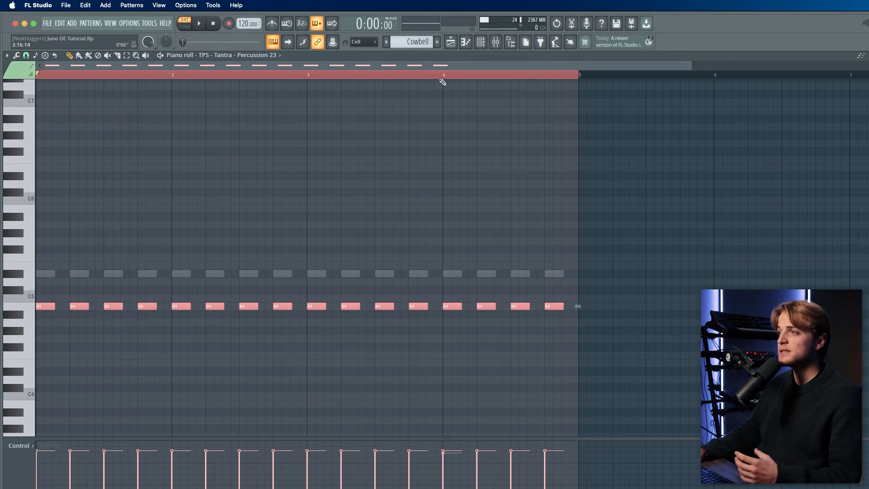
pyautogui.press('F9')
pyautogui.click(398, 140)
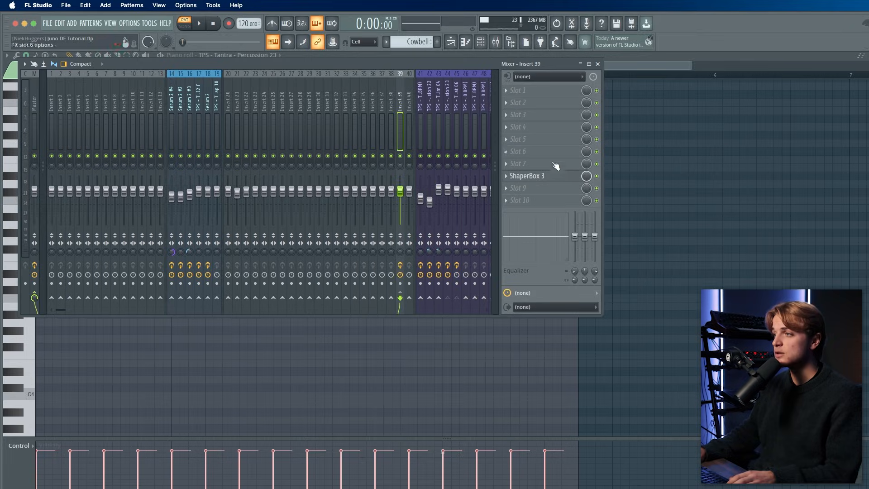
pyautogui.click(543, 176)
pyautogui.click(598, 64)
# Step: Audition the cowbell pattern with ShaperBox 3 and lower its noise mix to 52%
pyautogui.press('space')
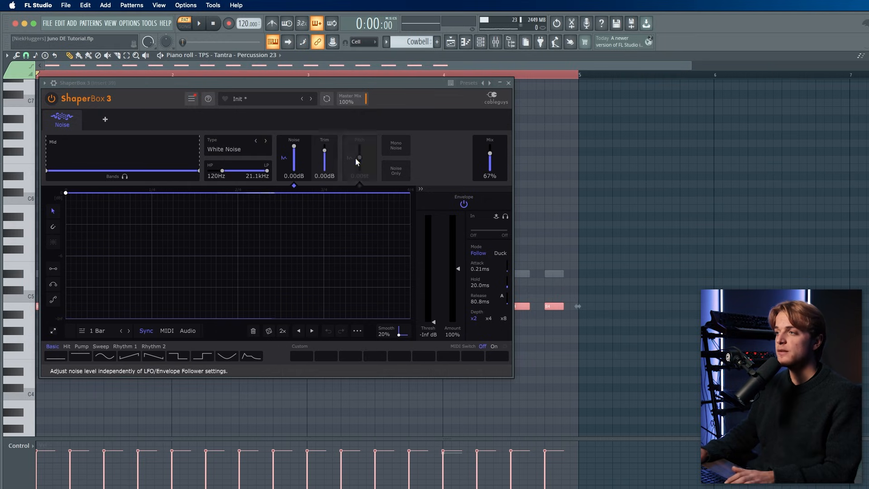
pyautogui.press('space')
pyautogui.moveTo(489, 153)
pyautogui.mouseDown()
pyautogui.moveTo(489, 169)
pyautogui.moveTo(490, 156)
pyautogui.mouseUp()
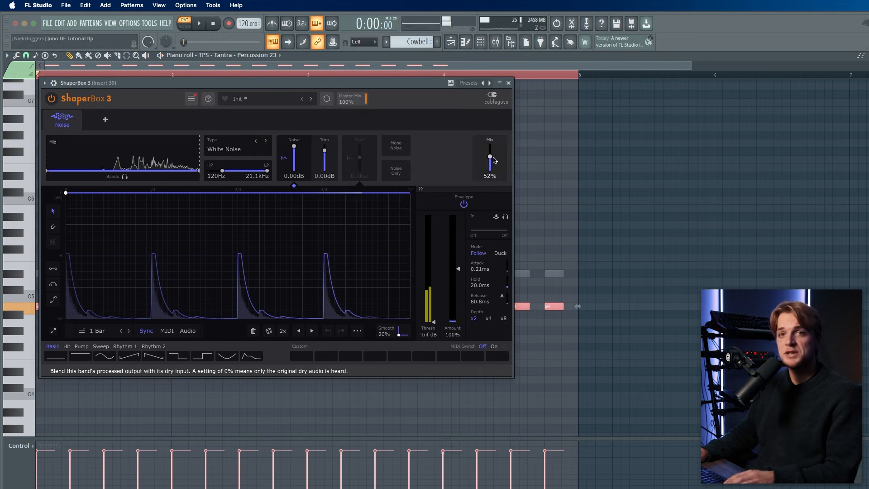
pyautogui.press('space')
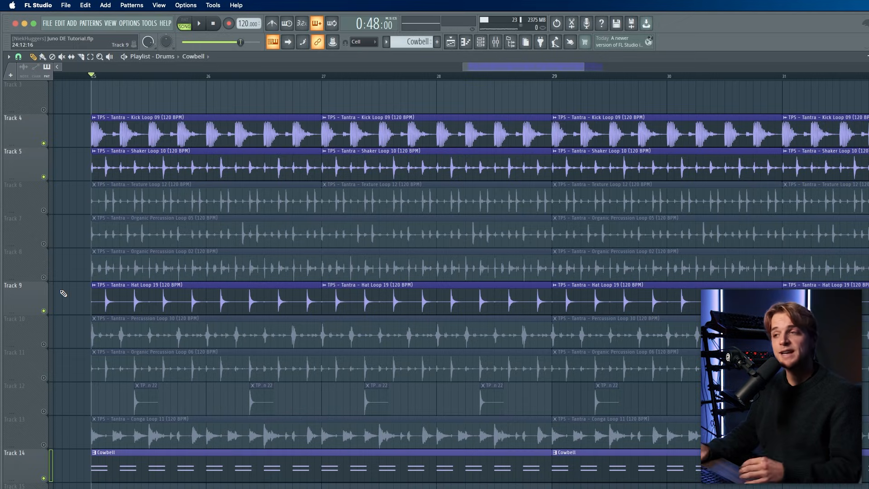
# Step: Play the kick, shaker, hat and cowbell tracks together and inspect the Sie-Q equalizer on the HATS/SHAKERS channel
pyautogui.press('space')
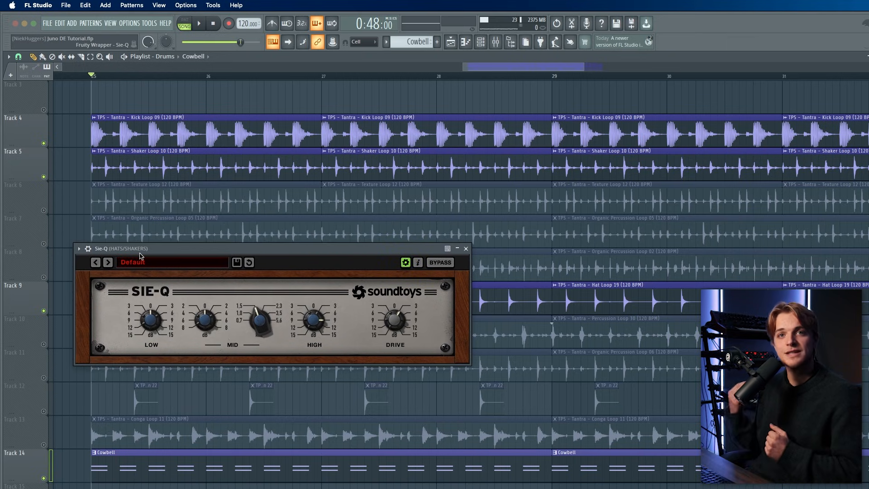
pyautogui.press('space')
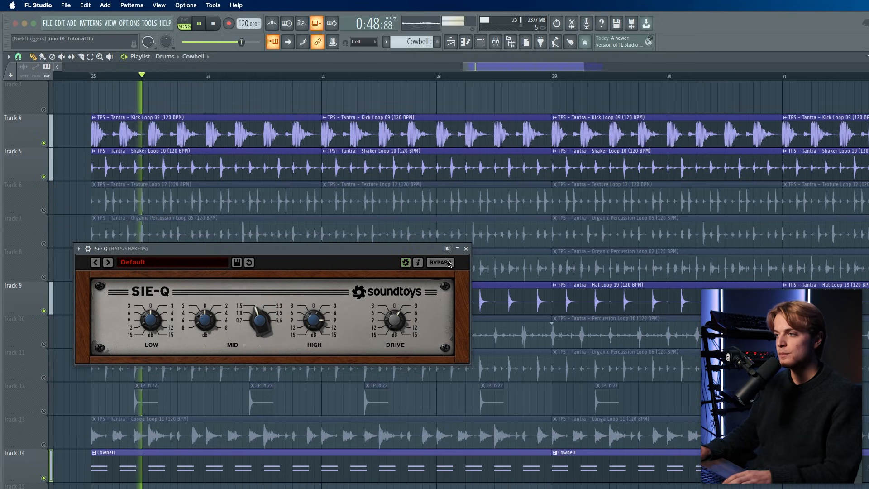
pyautogui.click(466, 249)
pyautogui.press('space')
# Step: Unmute Texture Loop 12, Organic Percussion Loops 05, 02 and 06, and Percussion Loop 30
pyautogui.click(44, 210)
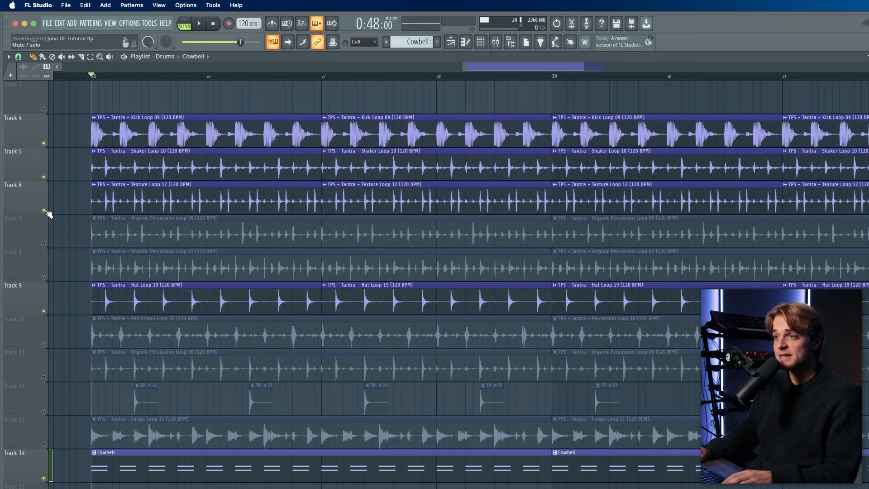
pyautogui.click(44, 243)
pyautogui.click(44, 277)
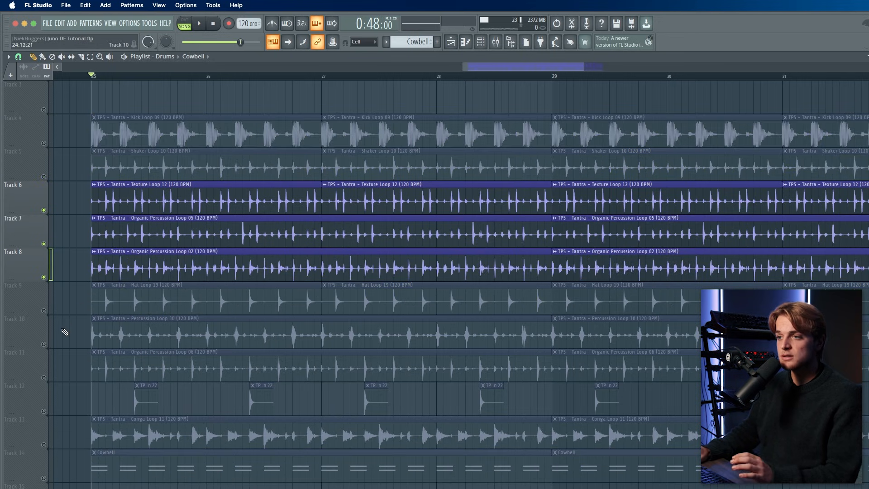
pyautogui.click(44, 344)
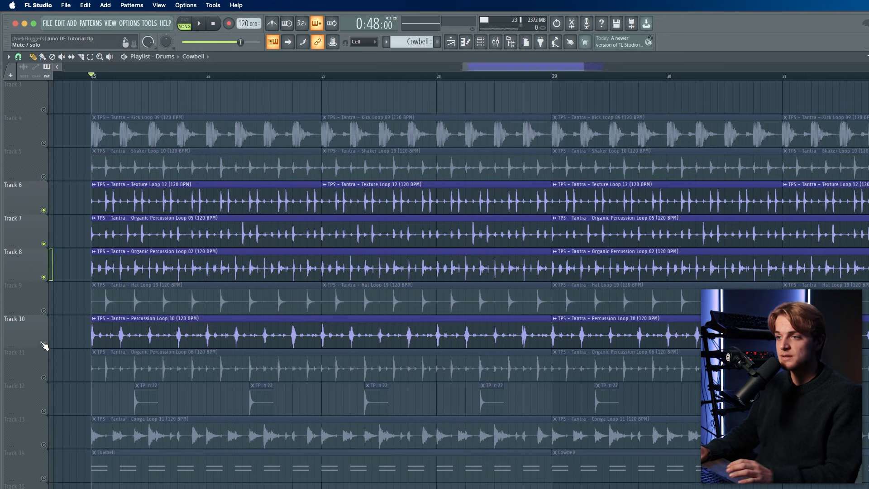
pyautogui.click(43, 377)
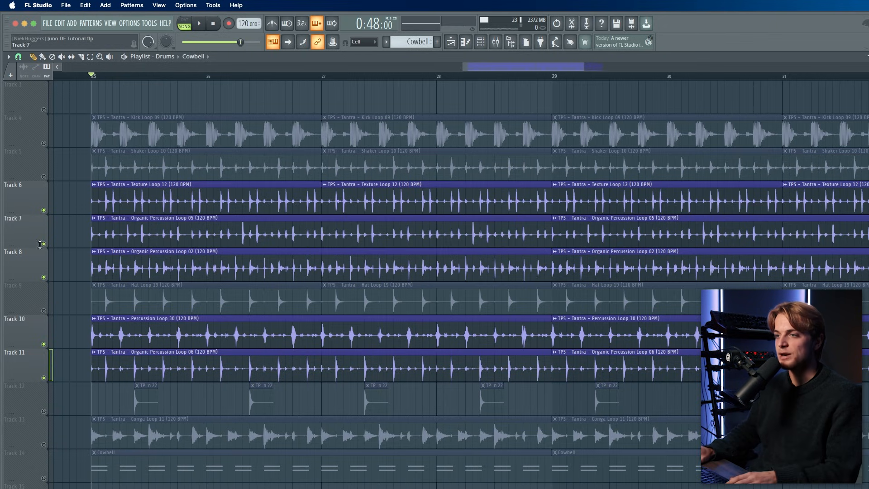
# Step: Play the percussion loops and bring in the shaker, kick and hat tracks during playback
pyautogui.press('space')
pyautogui.click(44, 177)
pyautogui.click(44, 144)
pyautogui.click(44, 143)
pyautogui.click(45, 143)
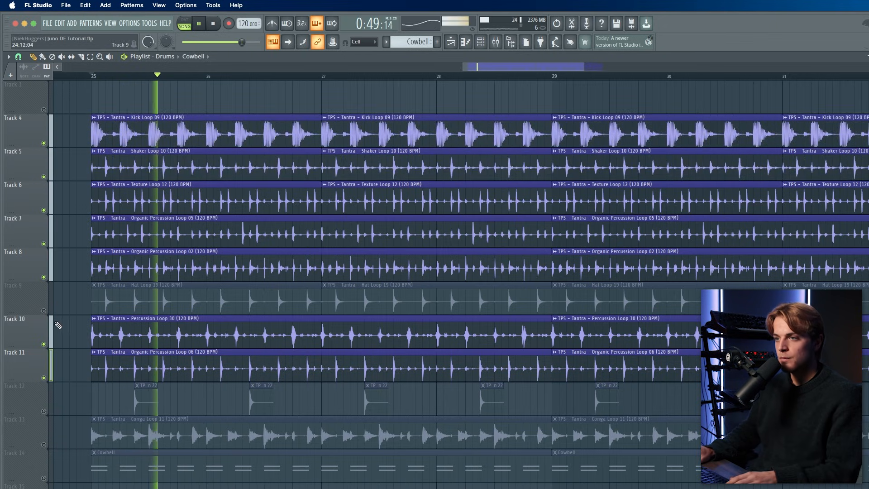
pyautogui.click(44, 311)
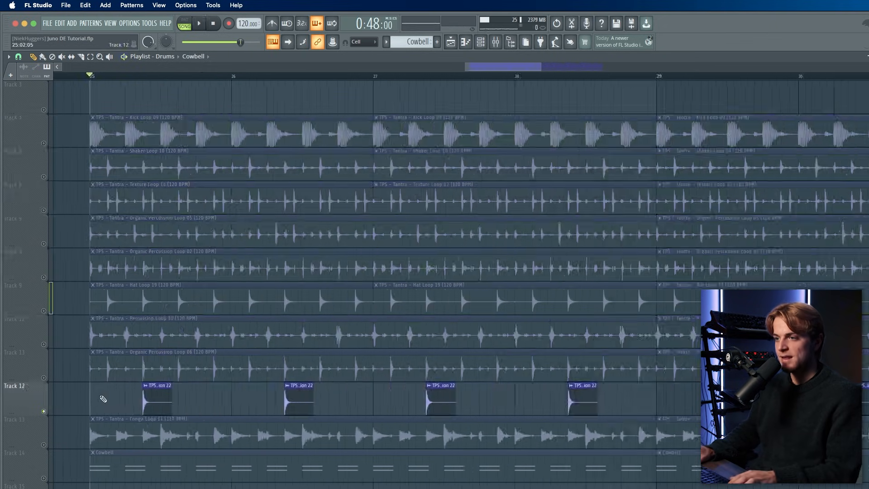
# Step: Inspect the Percussion 22 hit on Track 12 and the Fruity Delay 3 effect on its channel
pyautogui.scroll(4, 103, 398)
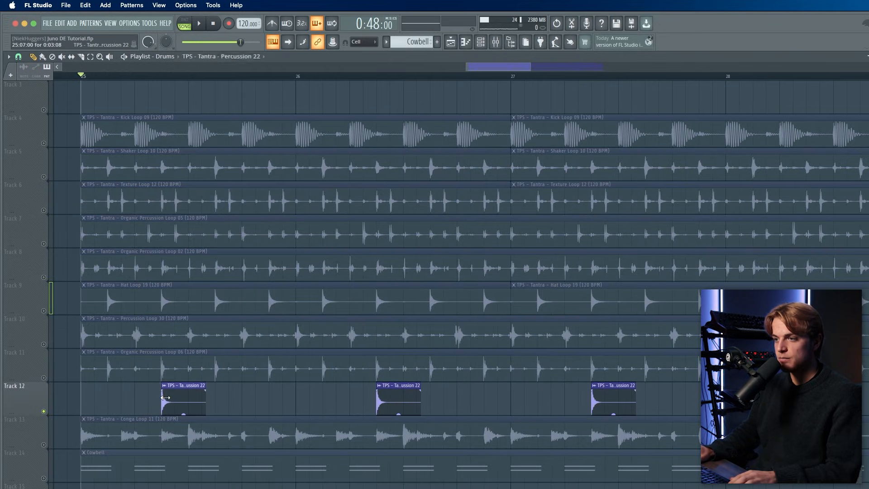
pyautogui.doubleClick(167, 399)
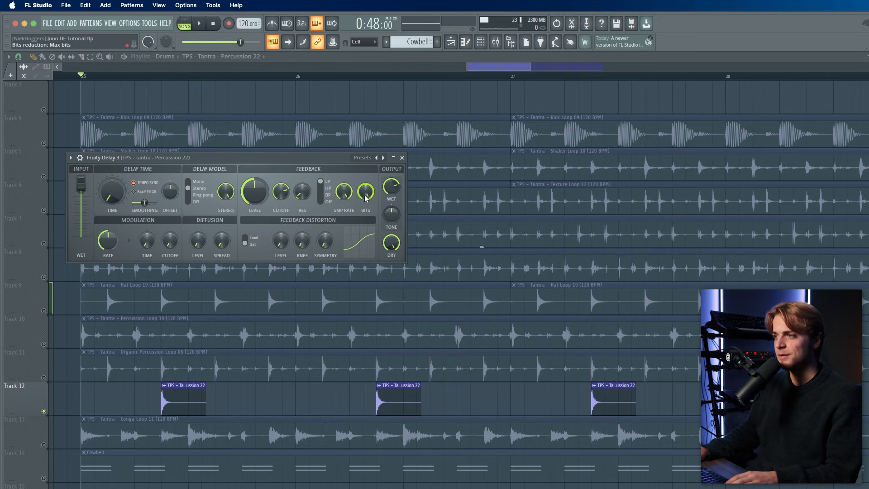
pyautogui.press('Escape')
# Step: Unmute Tracks 4 to 11, then bring in Conga Loop 11 and the Cowbell during playback and play the full drum groove
pyautogui.moveTo(49, 366); pyautogui.dragTo(47, 131)
pyautogui.press('space')
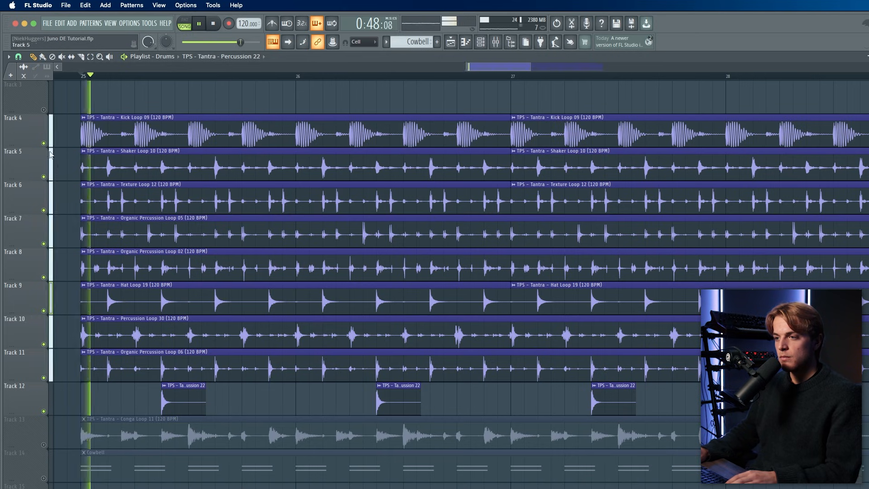
pyautogui.click(51, 447)
pyautogui.scroll(-2, 90, 418)
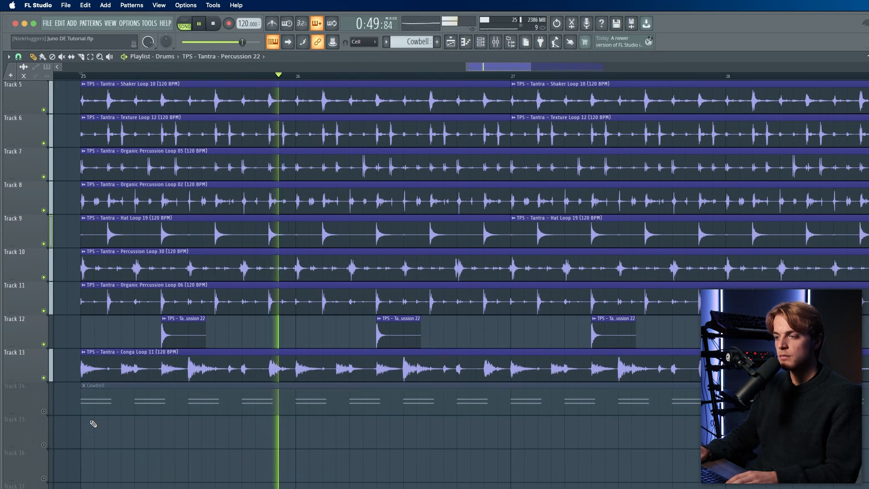
pyautogui.click(45, 412)
pyautogui.press('space')
pyautogui.scroll(2, 59, 399)
pyautogui.scroll(-3, 62, 388)
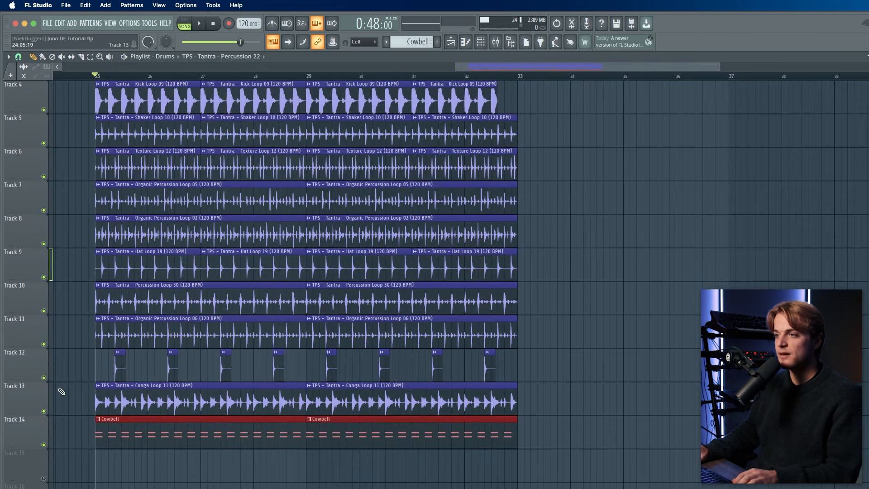
pyautogui.press('space')
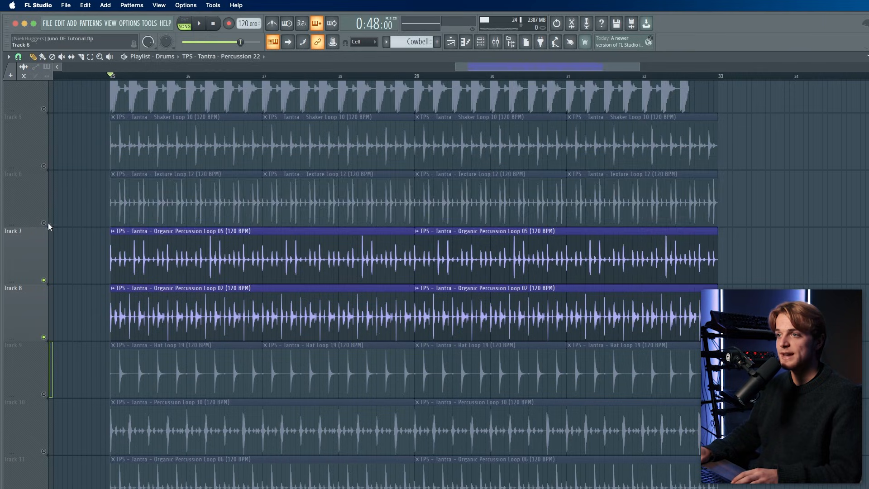
# Step: Toggle Texture Loop 12 on and off alongside Organic Percussion Loops 05 and 02
pyautogui.click(47, 222)
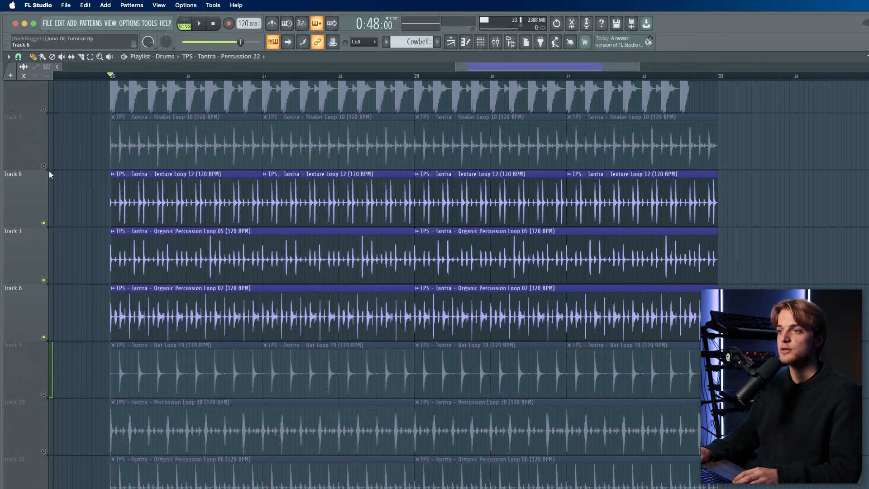
pyautogui.click(43, 224)
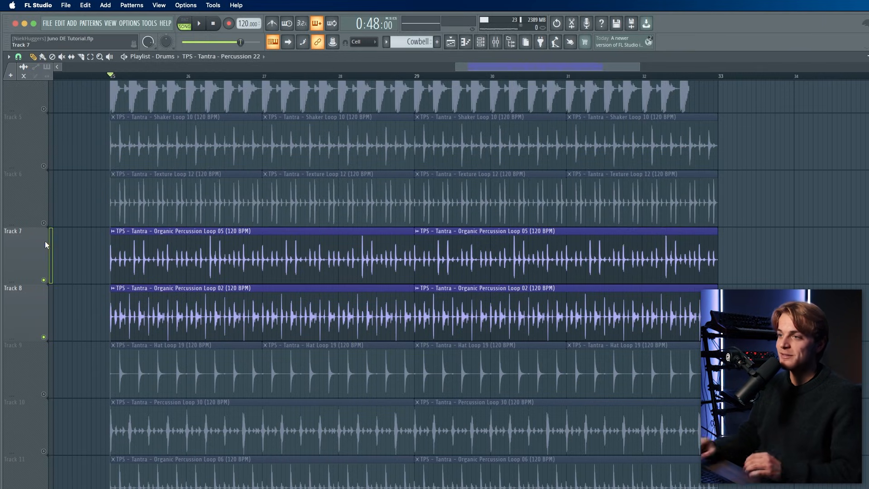
pyautogui.moveTo(740, 181); pyautogui.dragTo(743, 236)
pyautogui.moveTo(574, 267); pyautogui.dragTo(82, 340)
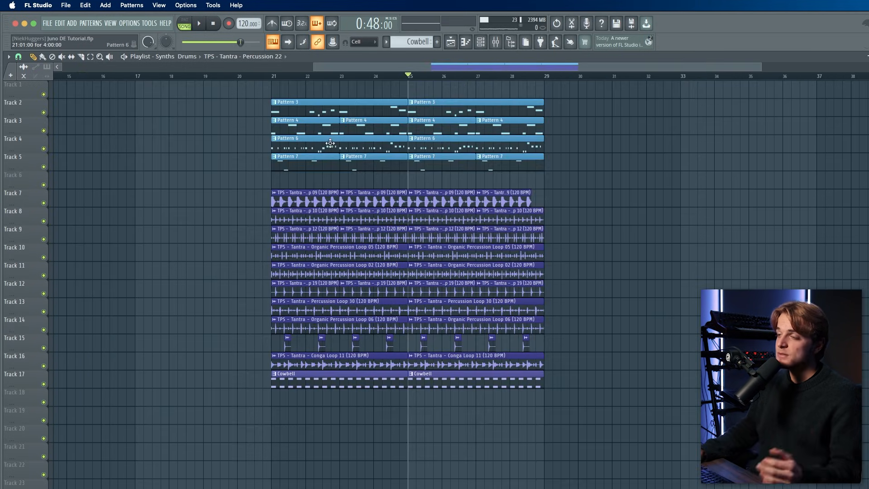
# Step: Play the synth patterns and drum loops together from bar 21 of the Synths Drums arrangement
pyautogui.click(277, 77)
pyautogui.scroll(2, 467, 127)
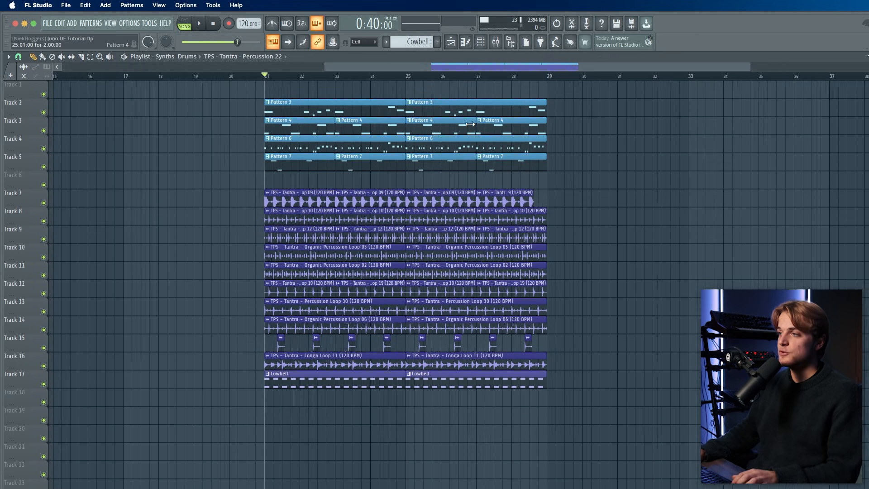
pyautogui.press('space')
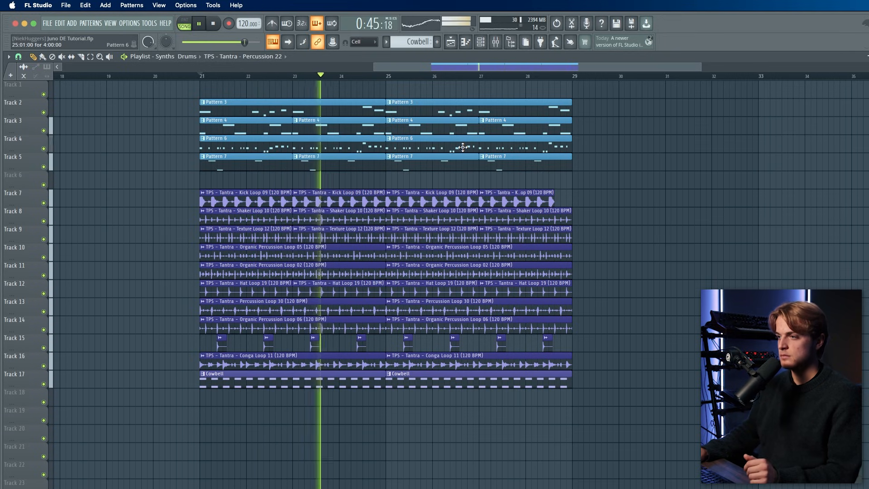
pyautogui.press('space')
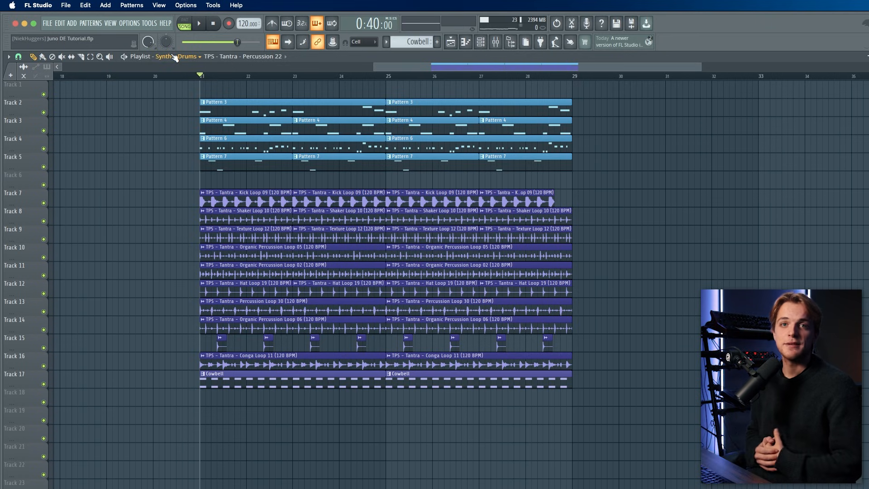
# Step: Switch to the full Arrangement playlist and place the playhead at bar 57
pyautogui.click(174, 57)
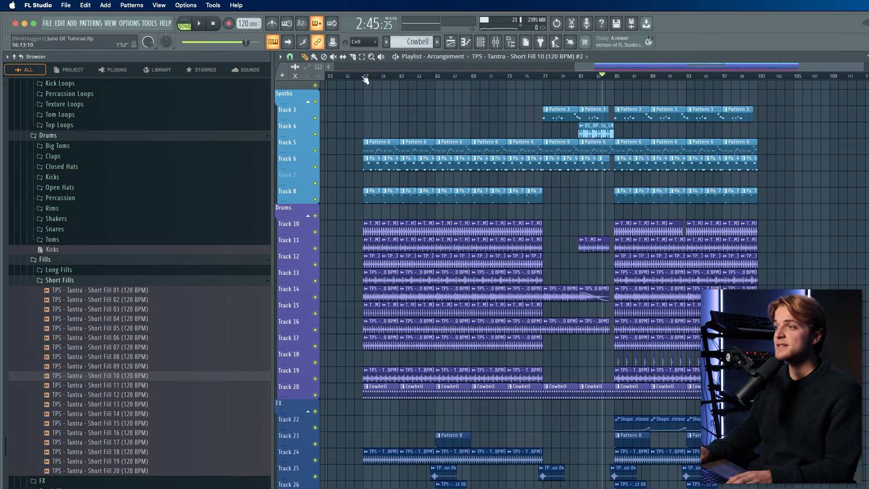
pyautogui.scroll(2, 372, 160)
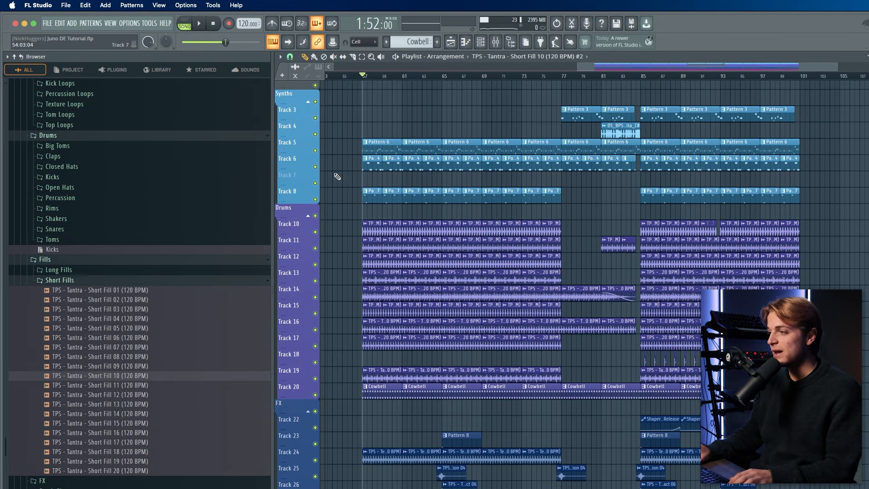
pyautogui.scroll(2, 337, 180)
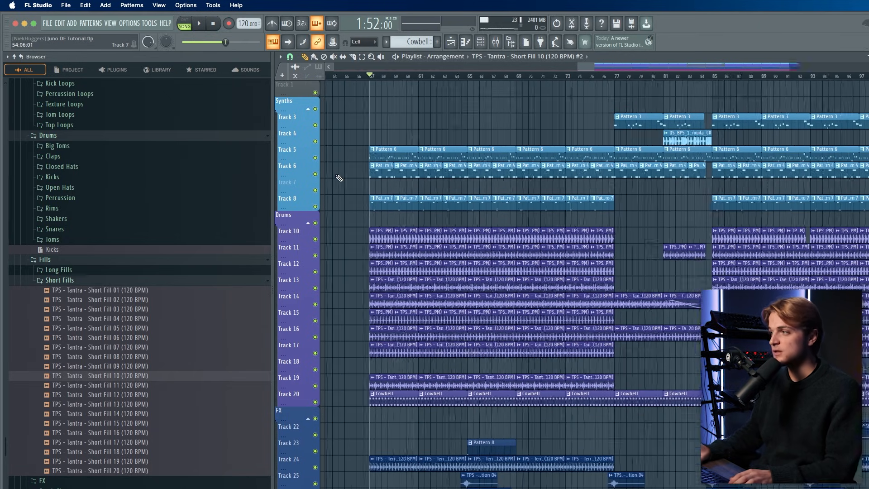
# Step: Select the synth, drum and FX clips between bars 57 and 77 to point out the section, and clear the selection
pyautogui.moveTo(347, 114); pyautogui.dragTo(616, 471)
pyautogui.scroll(1, 446, 235)
pyautogui.scroll(1, 446, 234)
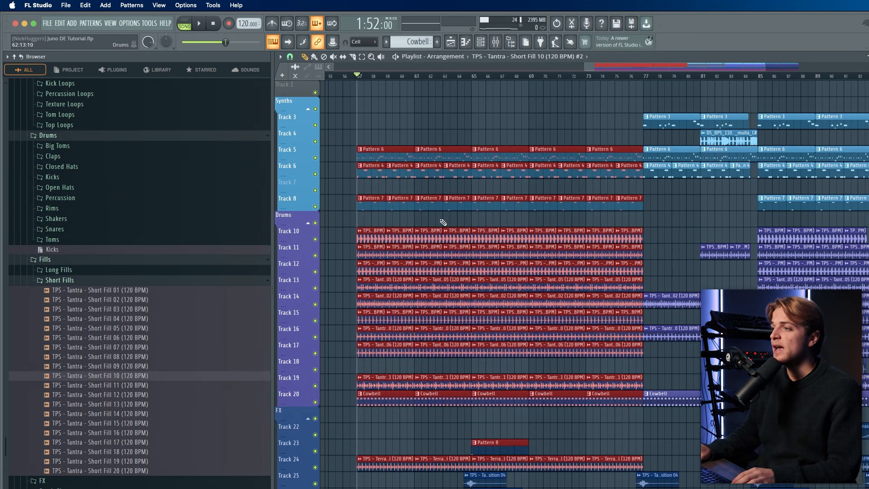
pyautogui.click(444, 222)
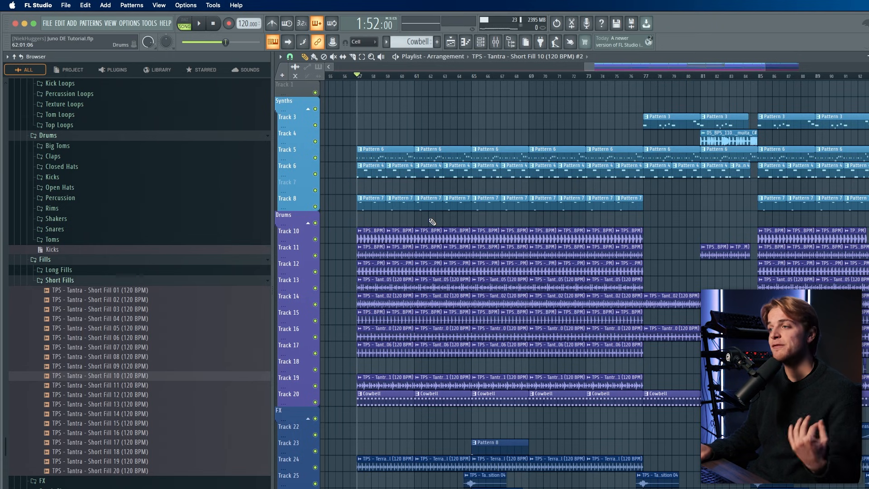
# Step: Hide the sample browser and play the arrangement from bar 57
pyautogui.hotkey('alt', 'F8')
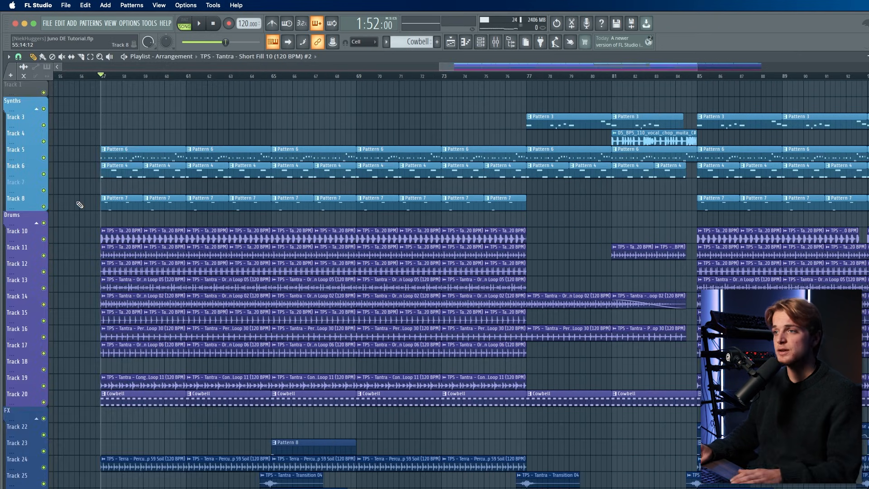
pyautogui.scroll(1, 79, 205)
pyautogui.press('space')
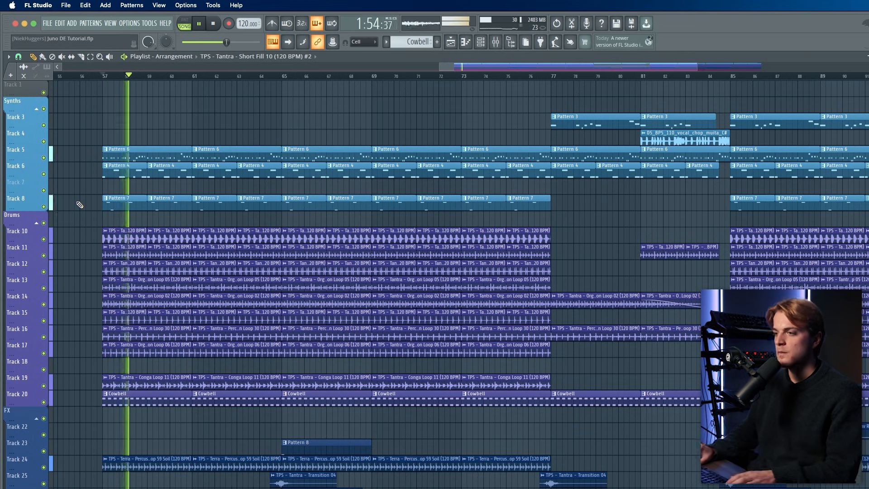
# Step: Isolate Atmosphere 07 C, Noise Ambience, Ambience Loop 09 and Percussion Loop 59 Soil by muting the other tracks
pyautogui.rightClick(45, 451)
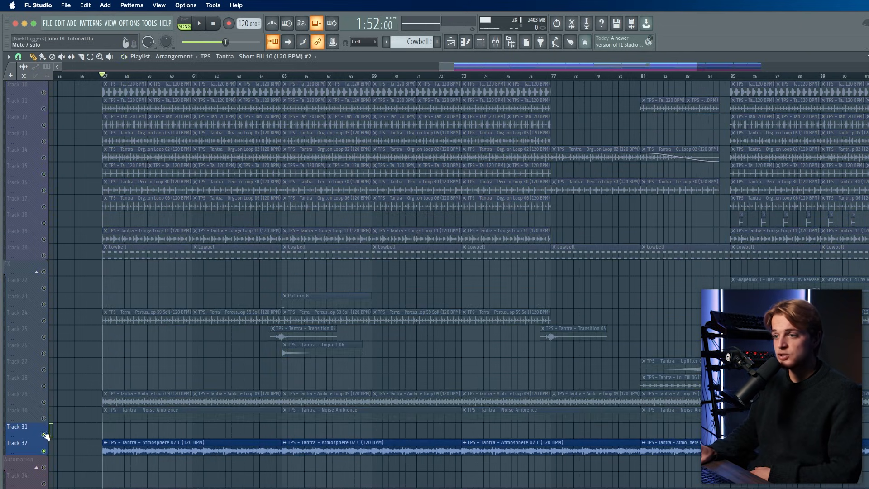
pyautogui.moveTo(45, 436); pyautogui.dragTo(45, 404)
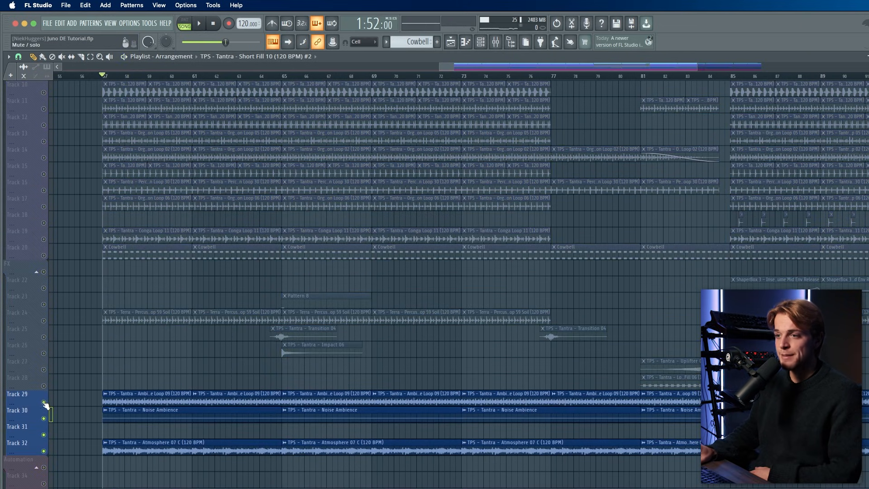
pyautogui.moveTo(94, 404); pyautogui.dragTo(223, 378)
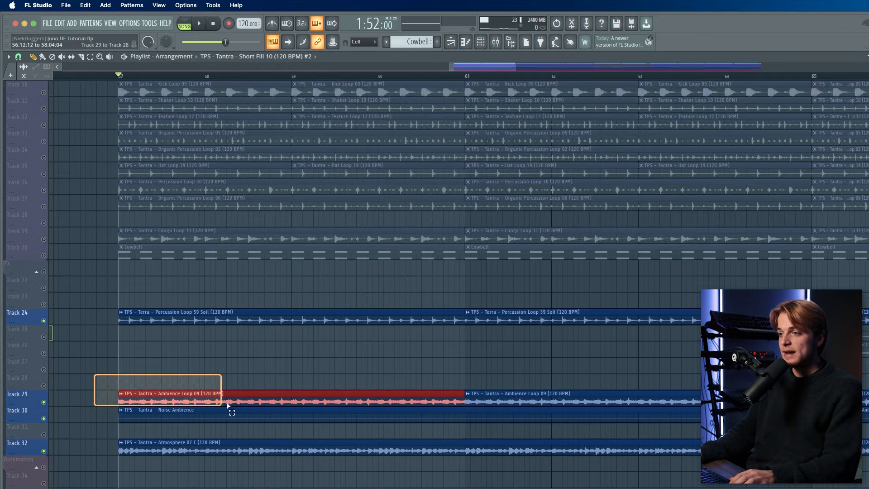
pyautogui.scroll(-3, 149, 405)
pyautogui.moveTo(121, 406); pyautogui.dragTo(192, 419)
pyautogui.scroll(-2, 101, 424)
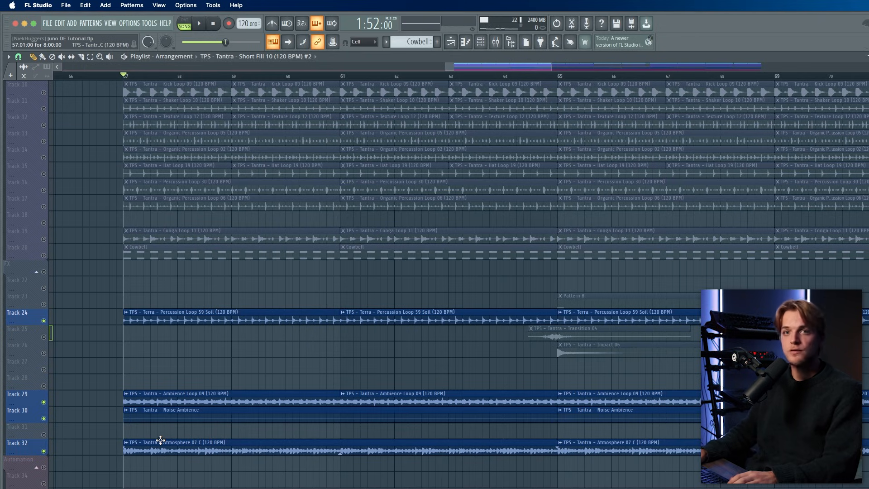
# Step: Play the ambience layers with the Soil percussion loop and bring in the Cowbell track during playback
pyautogui.press('space')
pyautogui.click(44, 256)
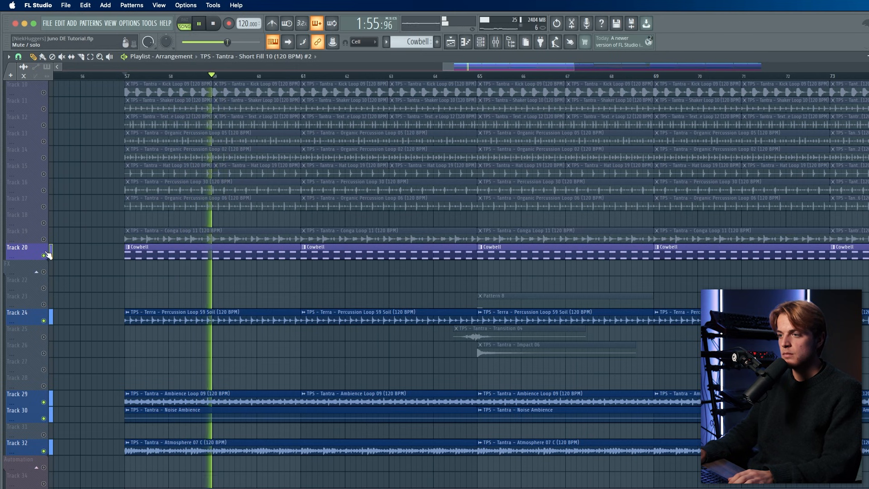
pyautogui.rightClick(46, 255)
pyautogui.rightClick(46, 255)
# Step: Go to the transition effects around bar 65 and make Track 23 taller
pyautogui.scroll(-2, 107, 276)
pyautogui.scroll(-1, 126, 277)
pyautogui.scroll(1, 128, 279)
pyautogui.scroll(-1, 127, 279)
pyautogui.scroll(-2, 225, 274)
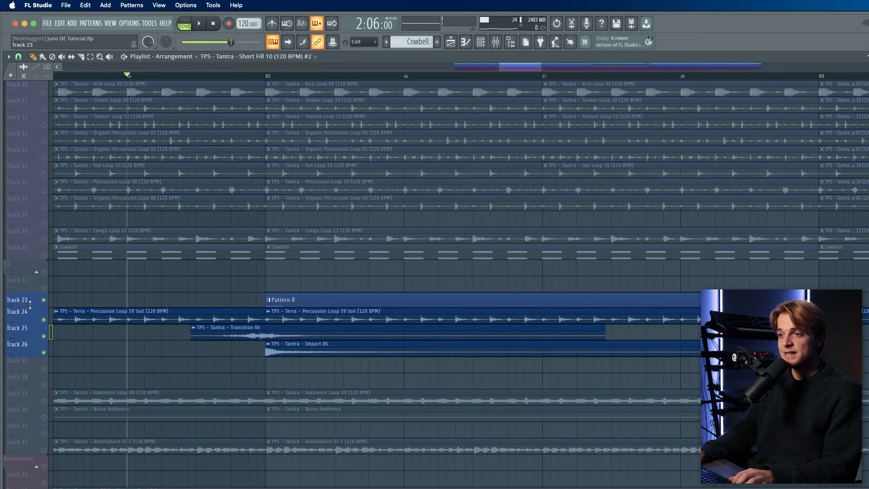
pyautogui.moveTo(30, 306); pyautogui.dragTo(29, 314)
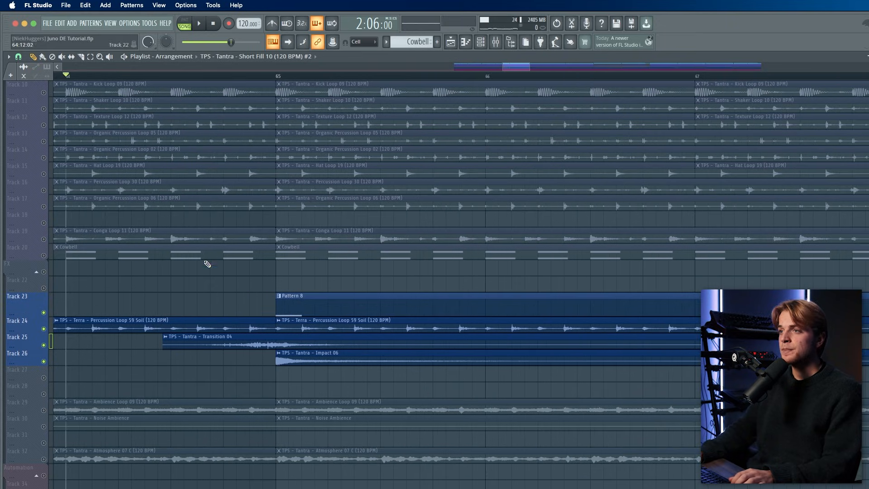
# Step: Solo Transition 04 and play it into bar 65, bringing in Impact 06 during playback
pyautogui.scroll(2, 245, 90)
pyautogui.rightClick(47, 348)
pyautogui.press('space')
pyautogui.press('space')
pyautogui.click(47, 358)
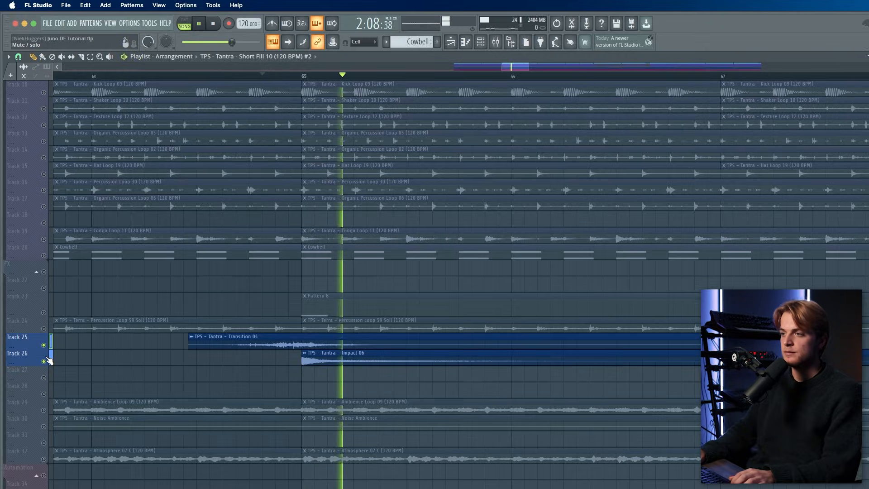
pyautogui.press('space')
# Step: Open Pattern 8's Laser Tom 01 notes and inspect the Fruity Delay 3 and ValhallaVintageVerb on its mixer channel
pyautogui.doubleClick(339, 305)
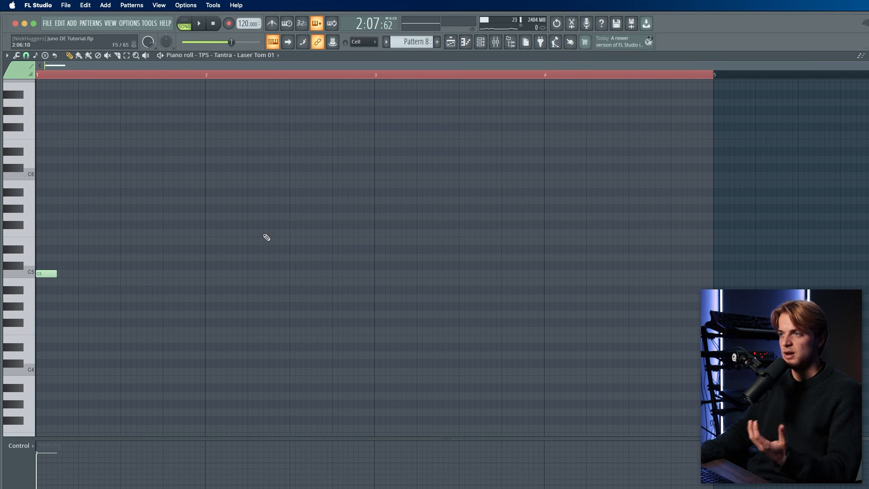
pyautogui.click(480, 44)
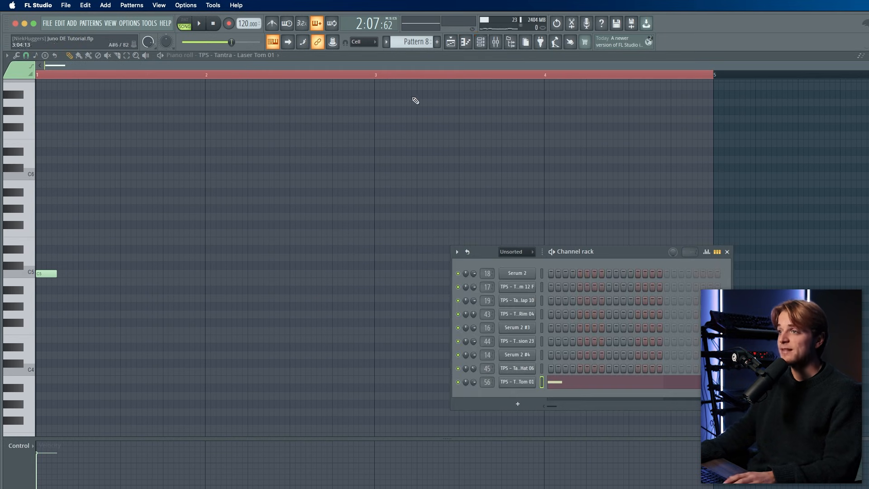
pyautogui.press('F6')
pyautogui.press('F9')
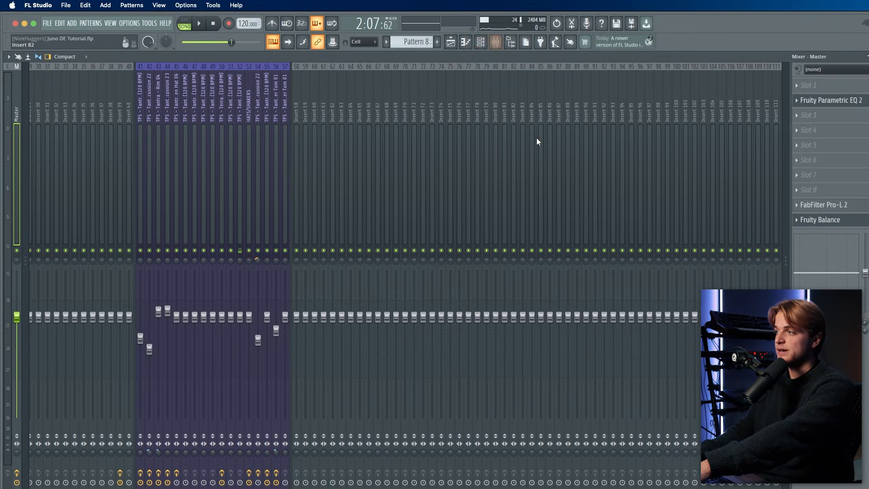
pyautogui.hscroll(-5, 468, 80)
pyautogui.click(519, 170)
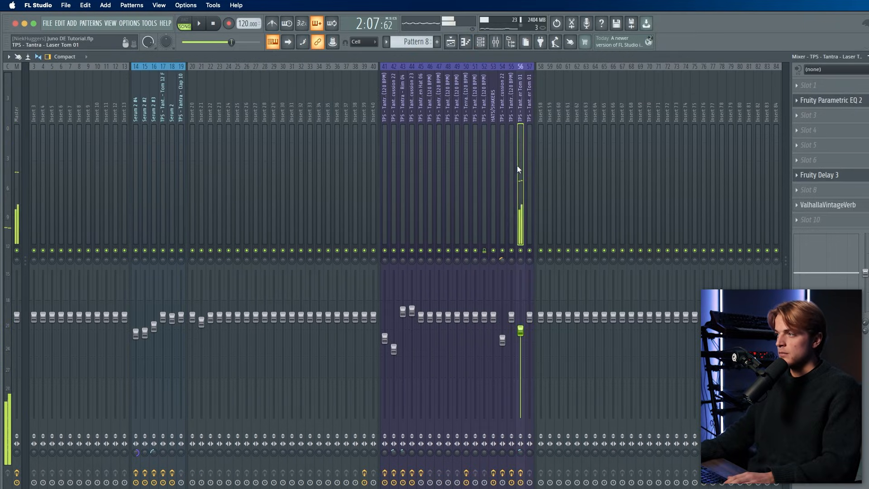
pyautogui.press('F9')
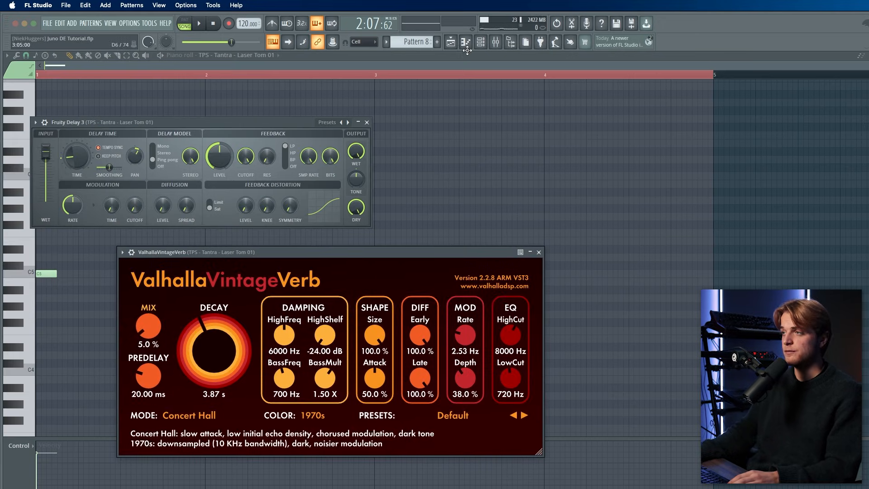
# Step: Return to the playlist and move the playhead to bar 73 along the Serum 2 #3 Filter 1 Freq automation on Track 40
pyautogui.click(452, 42)
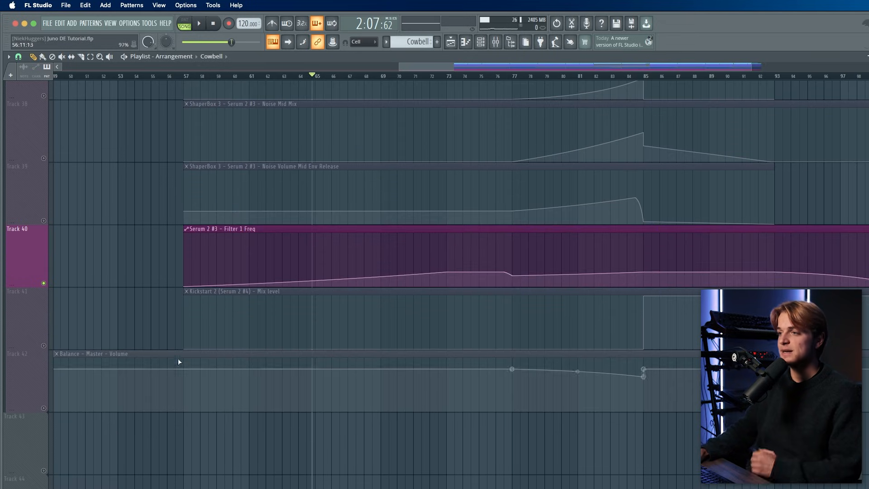
pyautogui.moveTo(358, 76); pyautogui.dragTo(217, 92)
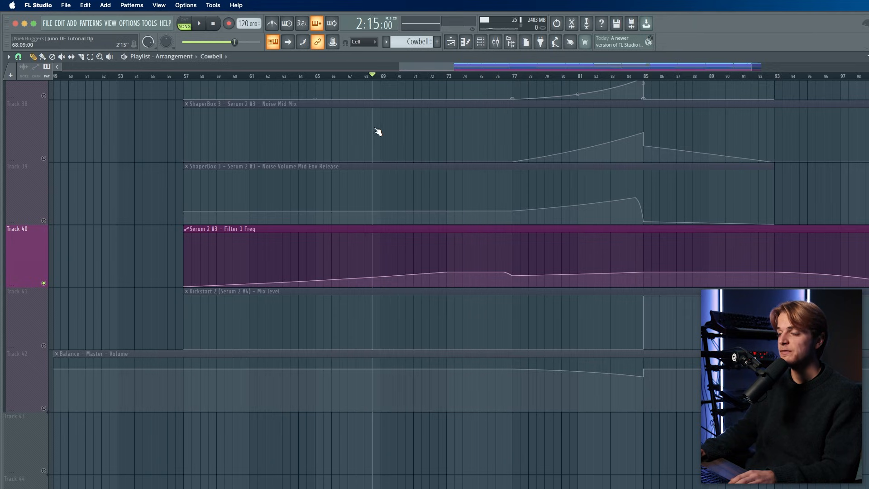
pyautogui.moveTo(421, 137); pyautogui.dragTo(458, 139)
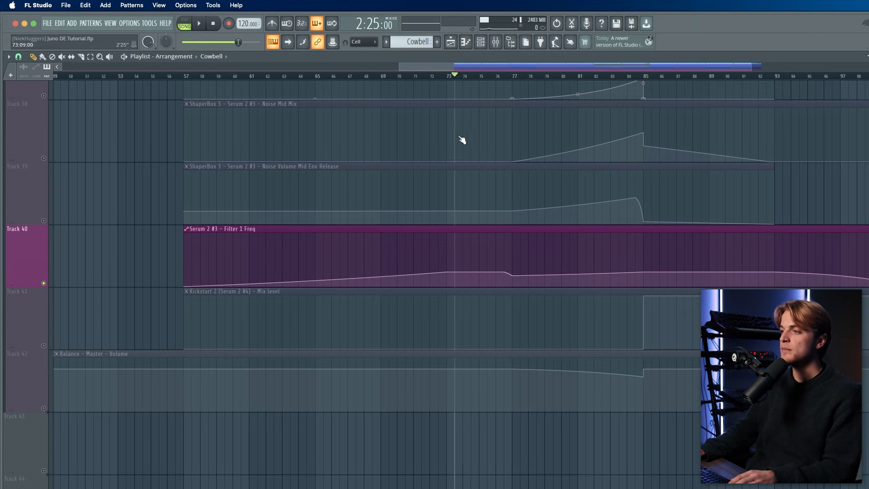
# Step: Solo the two ShaperBox 3 noise automations for Serum 2 #3 on Tracks 38 and 39 and move the playhead to bar 77
pyautogui.moveTo(535, 146); pyautogui.dragTo(610, 173)
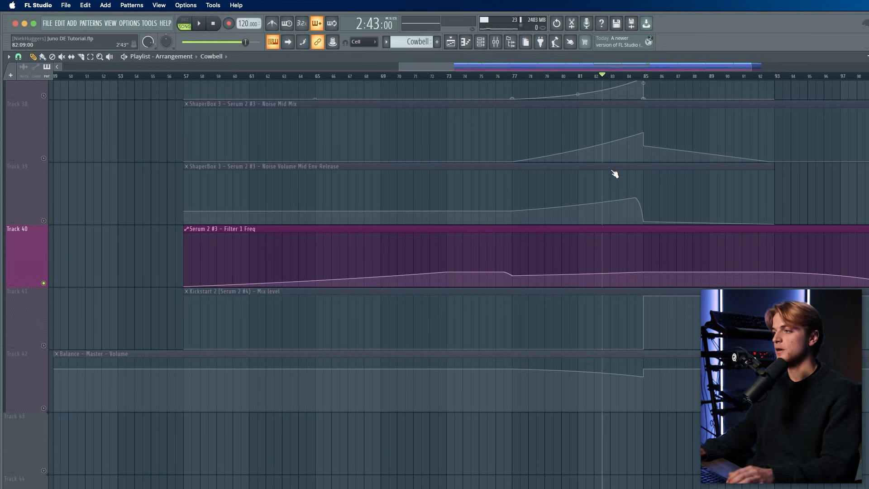
pyautogui.scroll(3, 615, 271)
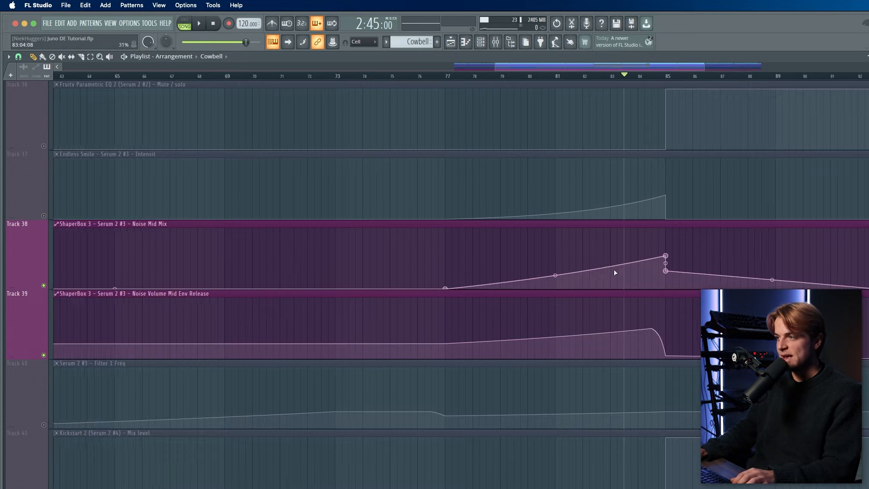
pyautogui.scroll(-5, 590, 266)
pyautogui.scroll(2, 587, 267)
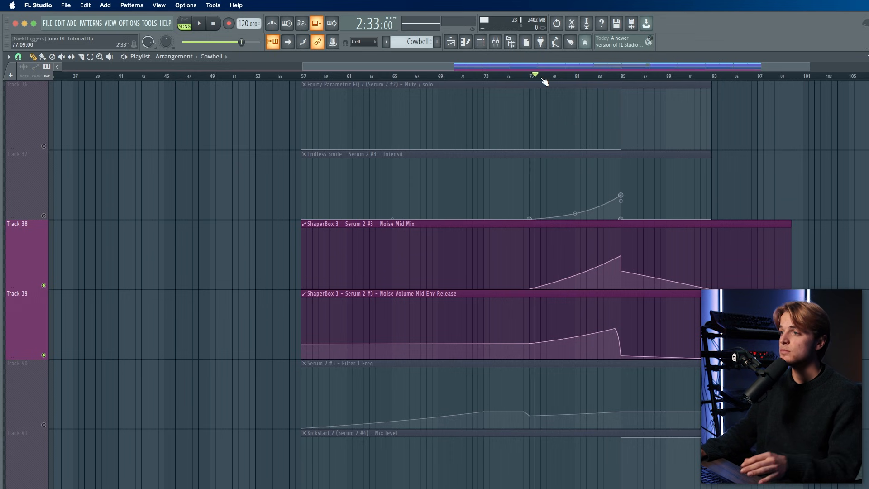
# Step: Inspect ShaperBox 3's white noise settings on the Serum 2 #3 mixer channel and close the plugin
pyautogui.click(494, 41)
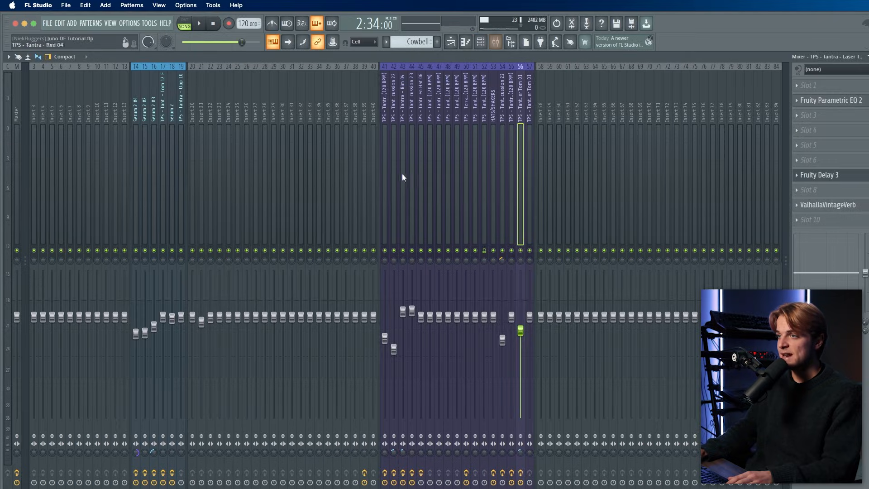
pyautogui.click(154, 163)
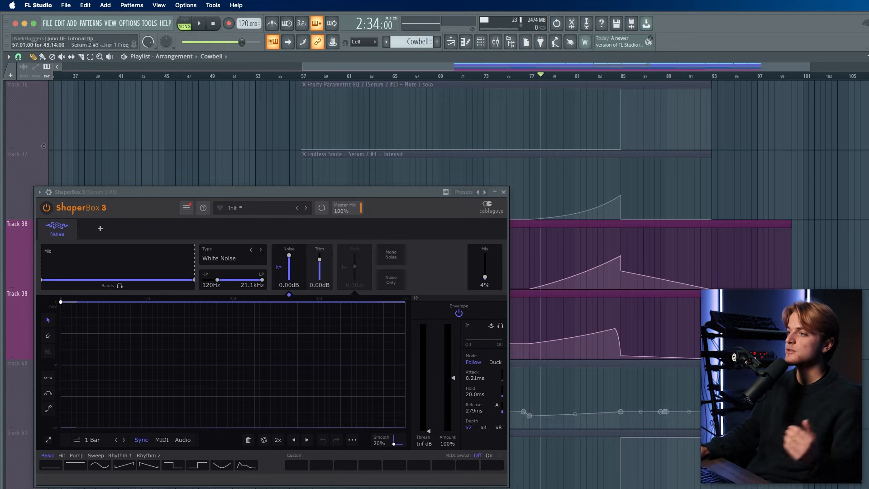
pyautogui.click(503, 192)
# Step: Play the arrangement from bar 78 while viewing the ShaperBox 3 noise automations on Tracks 38 and 39
pyautogui.scroll(10, 506, 199)
pyautogui.scroll(2, 506, 198)
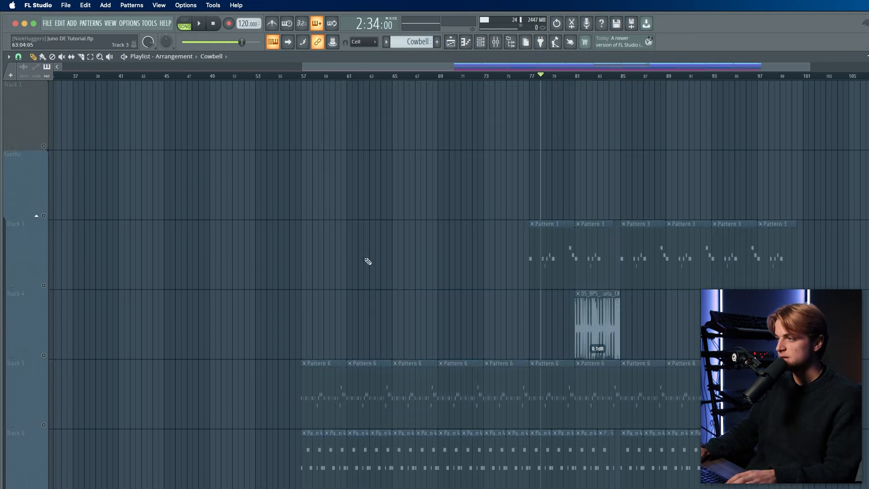
pyautogui.press('space')
pyautogui.scroll(-11, 422, 383)
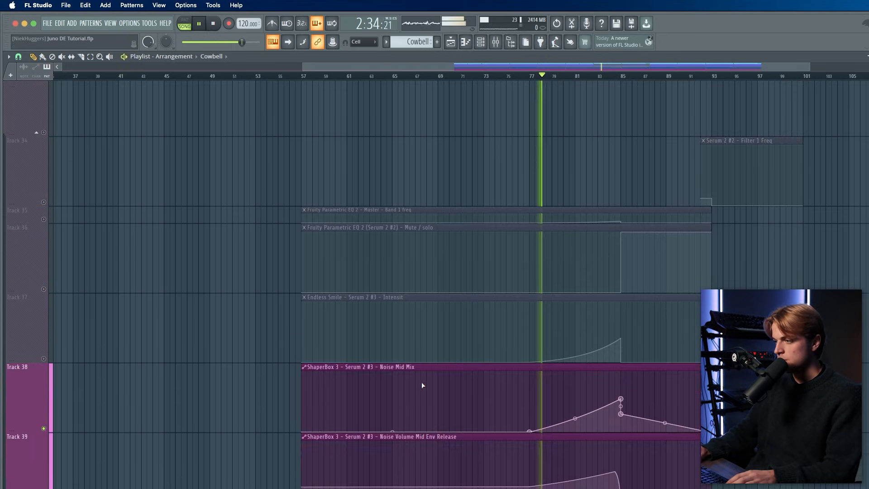
pyautogui.scroll(1, 423, 382)
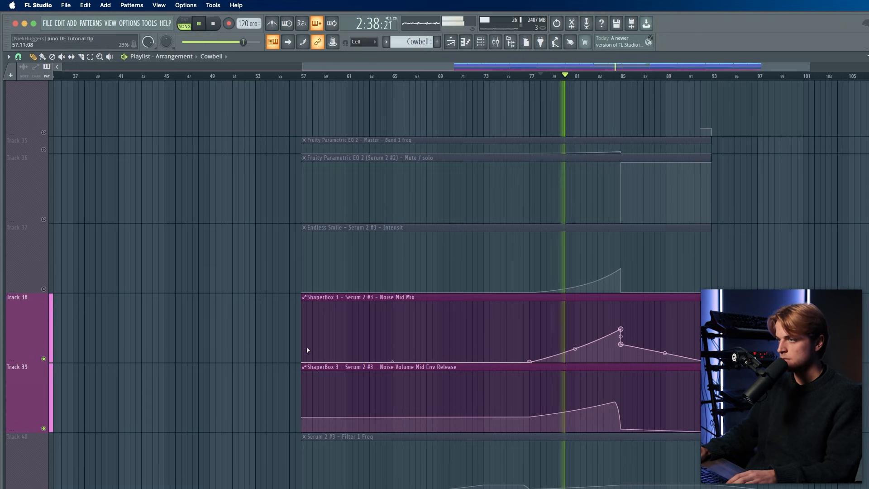
pyautogui.press('space')
# Step: Enable the Endless Smile automation on Track 37 and play from bar 81 past bar 85, bringing in Track 40's filter automation during playback
pyautogui.keyDown('shift'); pyautogui.click(45, 289); pyautogui.keyUp('shift')
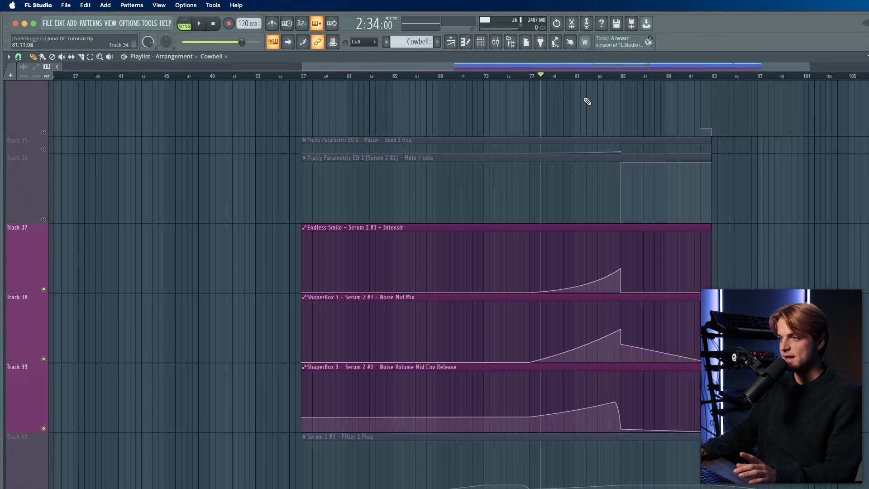
pyautogui.click(574, 76)
pyautogui.press('space')
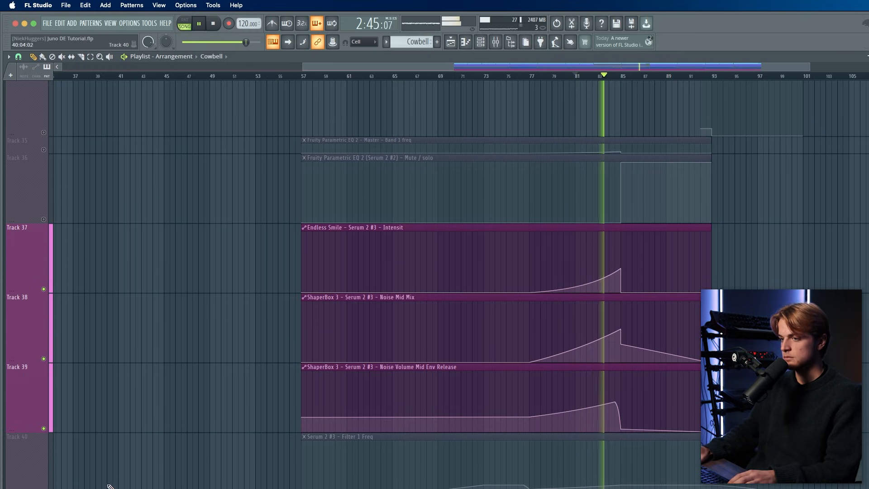
pyautogui.click(43, 488)
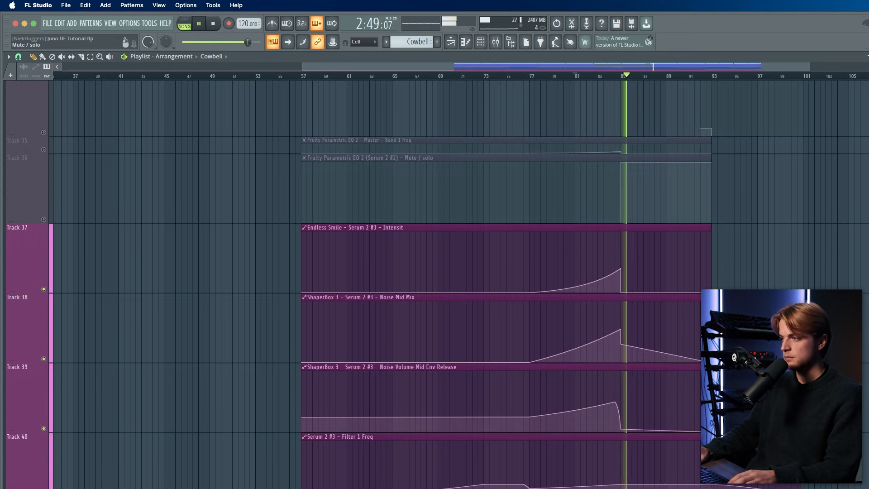
pyautogui.press('space')
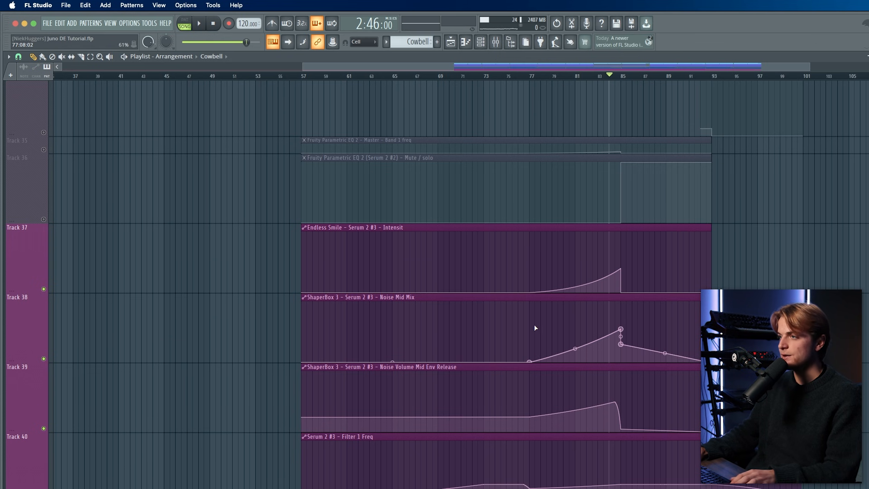
# Step: Go back to the synth and drum tracks with every track audible and play the breakdown from bar 77
pyautogui.scroll(-1, 535, 329)
pyautogui.scroll(15, 594, 301)
pyautogui.scroll(4, 309, 283)
pyautogui.scroll(-4, 310, 280)
pyautogui.scroll(-1, 311, 277)
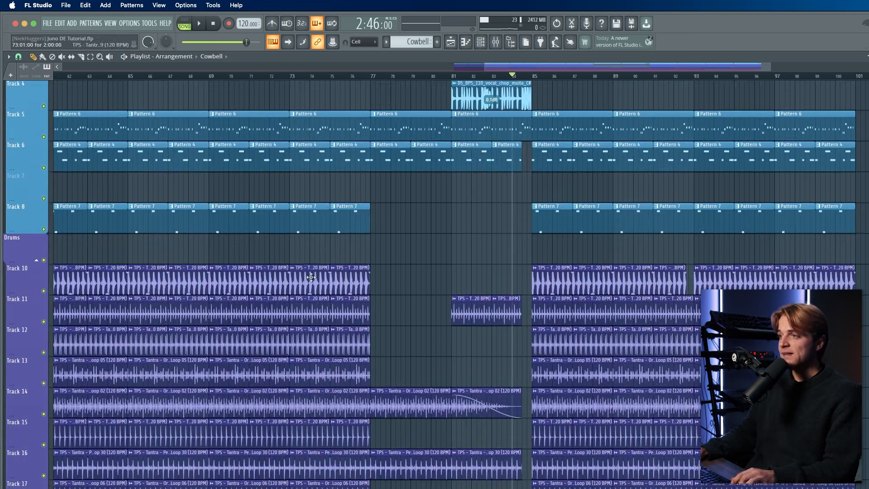
pyautogui.hscroll(-1, 361, 75)
pyautogui.scroll(4, 371, 81)
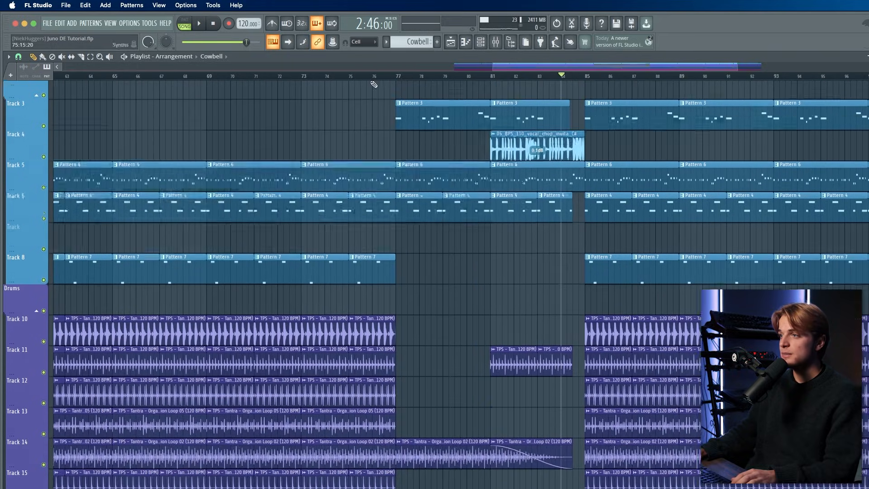
pyautogui.click(398, 76)
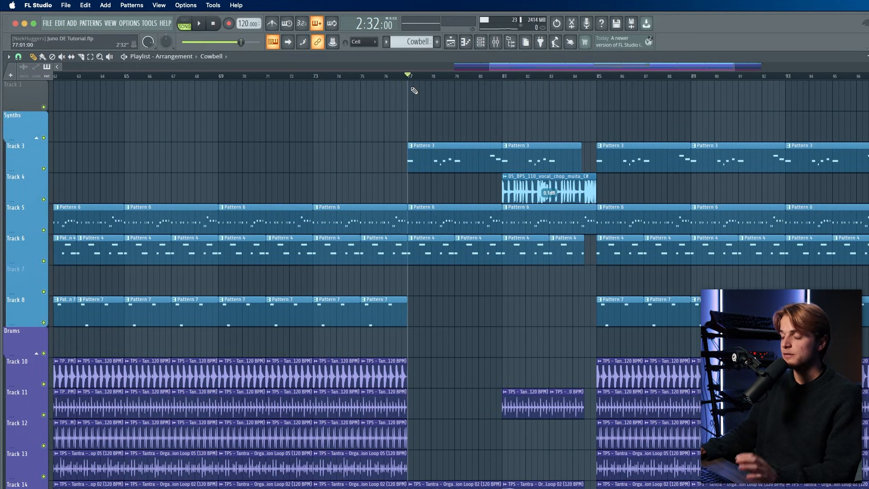
pyautogui.press('space')
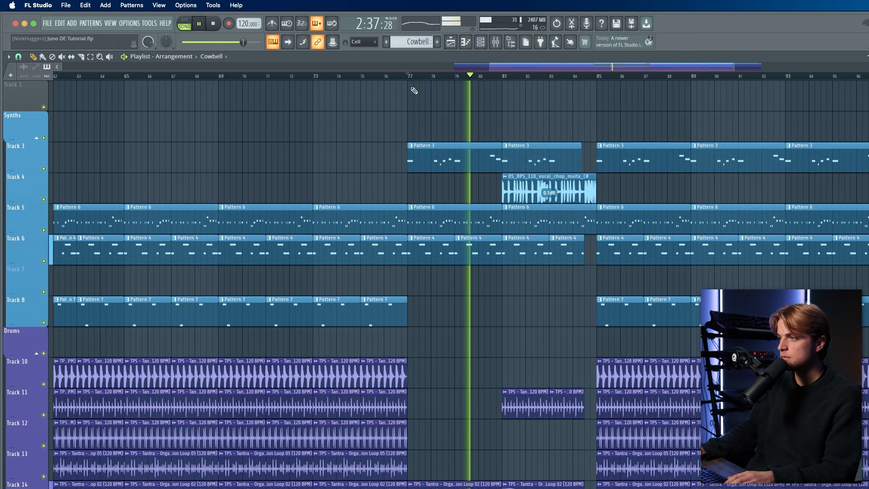
pyautogui.press('space')
# Step: Play the second half of the breakdown from bar 81, where the Track 4 vocal chop comes in
pyautogui.scroll(2, 506, 63)
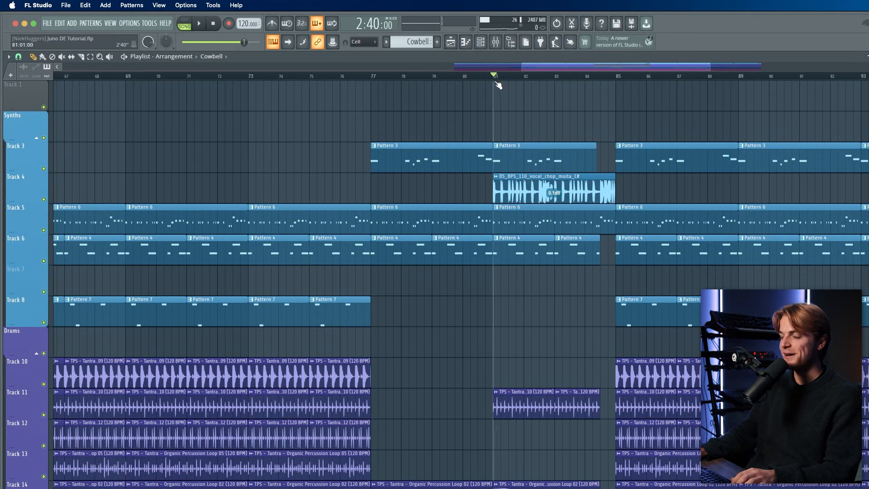
pyautogui.scroll(1, 618, 186)
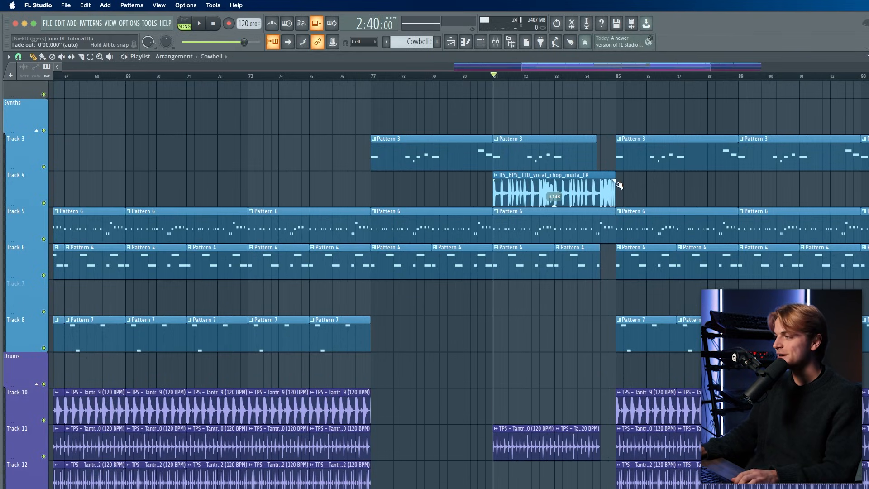
pyautogui.press('space')
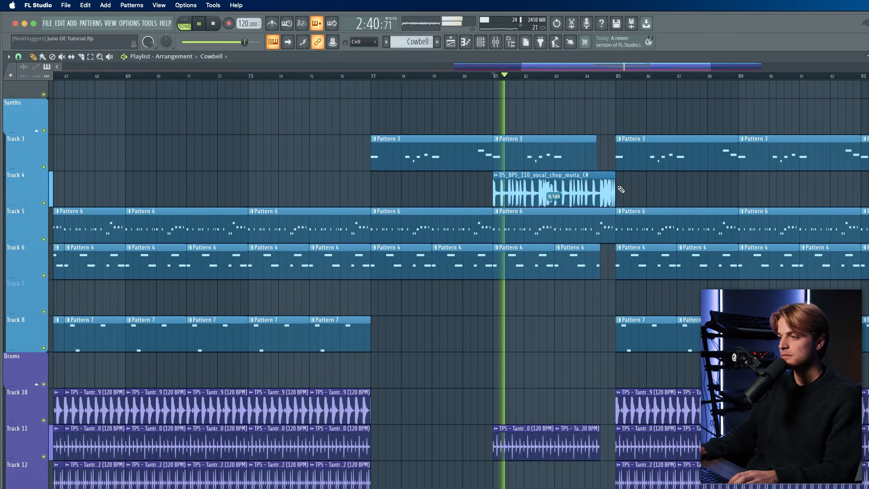
pyautogui.scroll(-8, 577, 99)
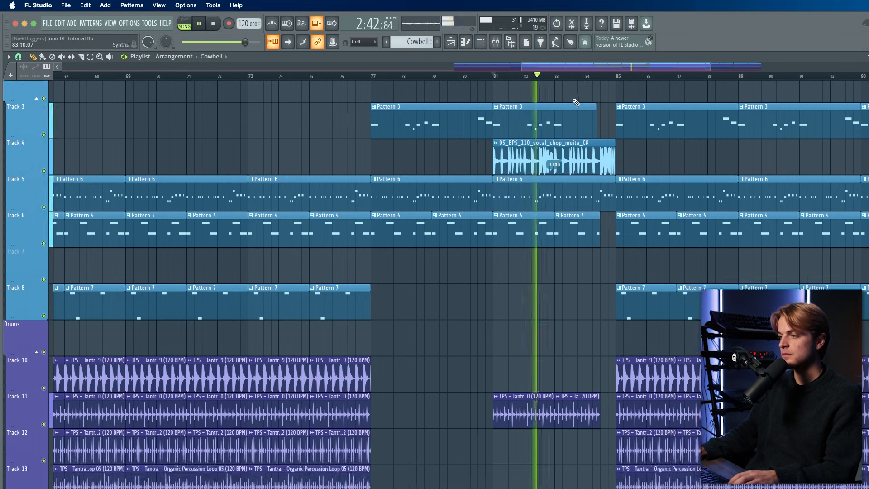
# Step: Solo Uplifter 05 and Long Fill 06 and play them towards bar 85, replaying with Track 31's Short Fill 10 added
pyautogui.scroll(-12, 578, 117)
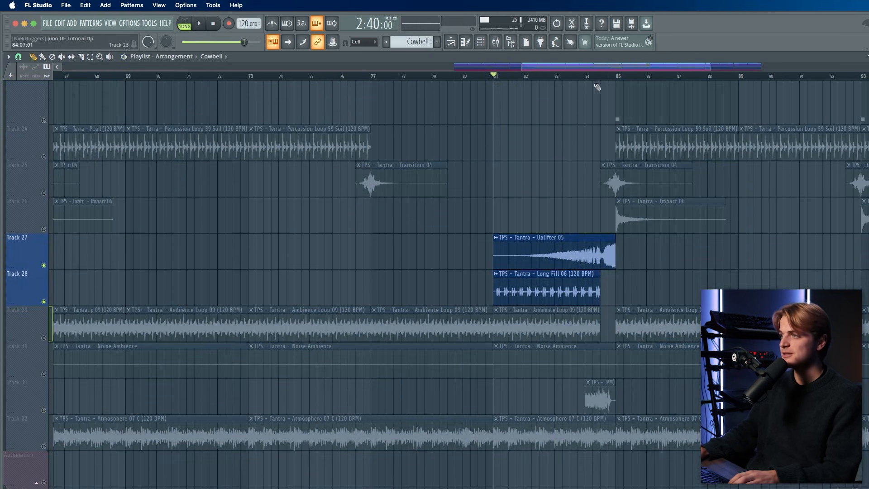
pyautogui.hscroll(1, 560, 73)
pyautogui.click(562, 75)
pyautogui.press('space')
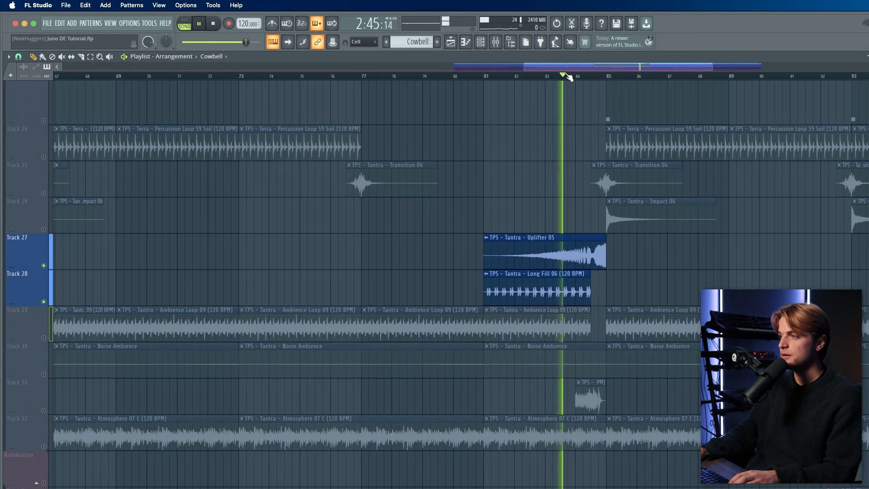
pyautogui.press('space')
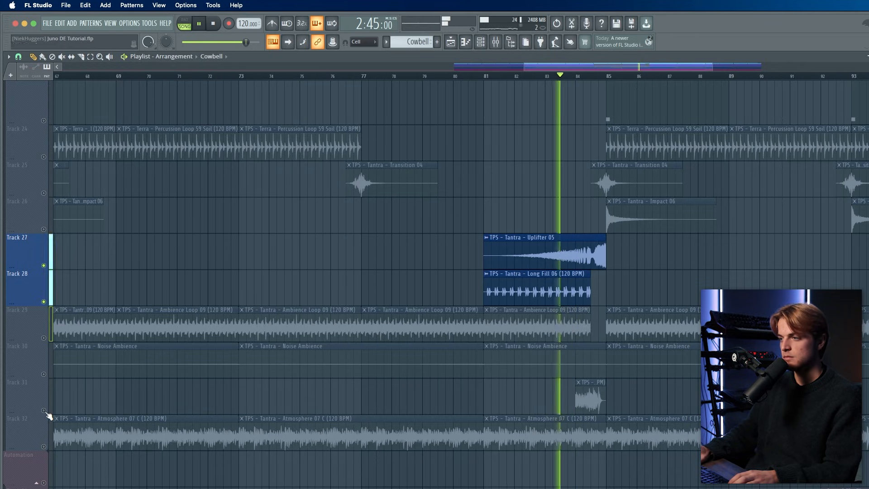
pyautogui.press('space')
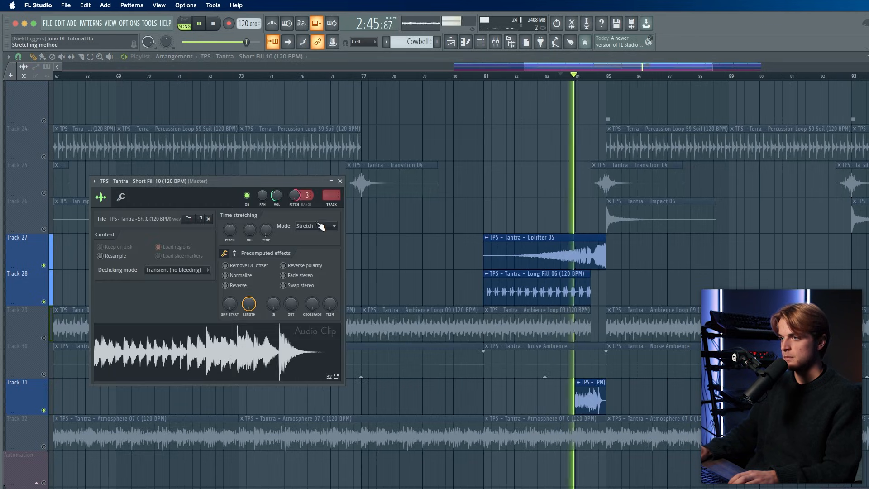
# Step: Check the time-stretching mode of Short Fill 10, then return to the full arrangement and place the playhead at bar 57
pyautogui.click(320, 227)
pyautogui.click(374, 203)
pyautogui.rightClick(415, 213)
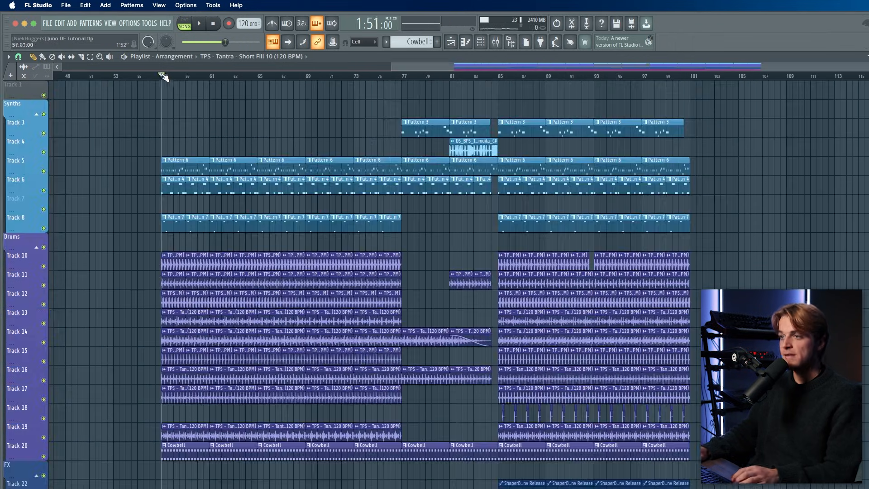
pyautogui.click(163, 76)
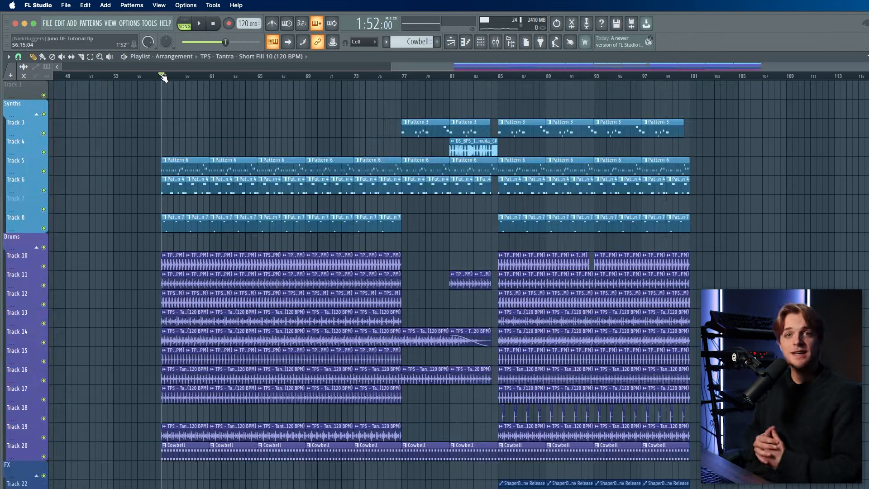